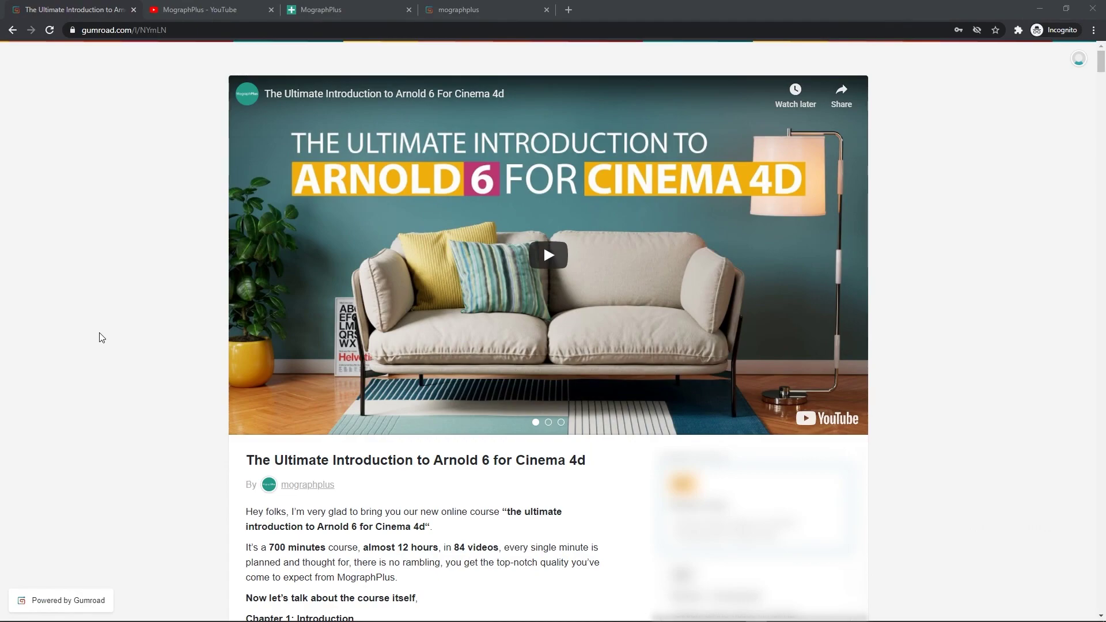
Scroll down through the Arnold 6 for Cinema 4D course page on Gumroad.
{"action": "scroll", "coordinate": [101, 337], "scroll_direction": "down", "scroll_amount": 10}
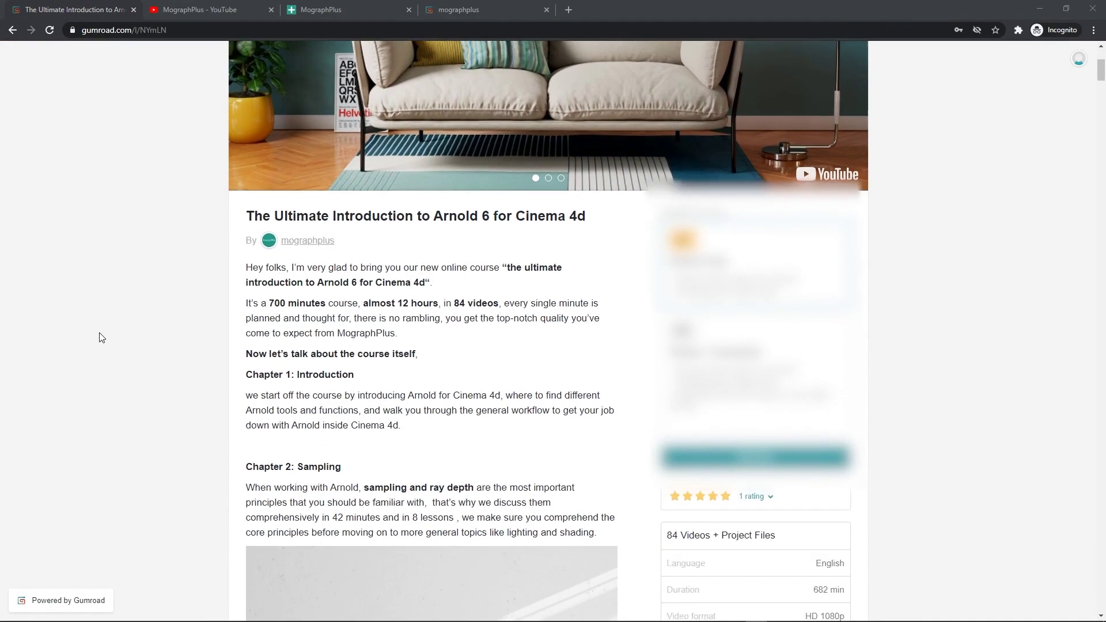
{"action": "scroll", "coordinate": [100, 337], "scroll_direction": "down", "scroll_amount": 20}
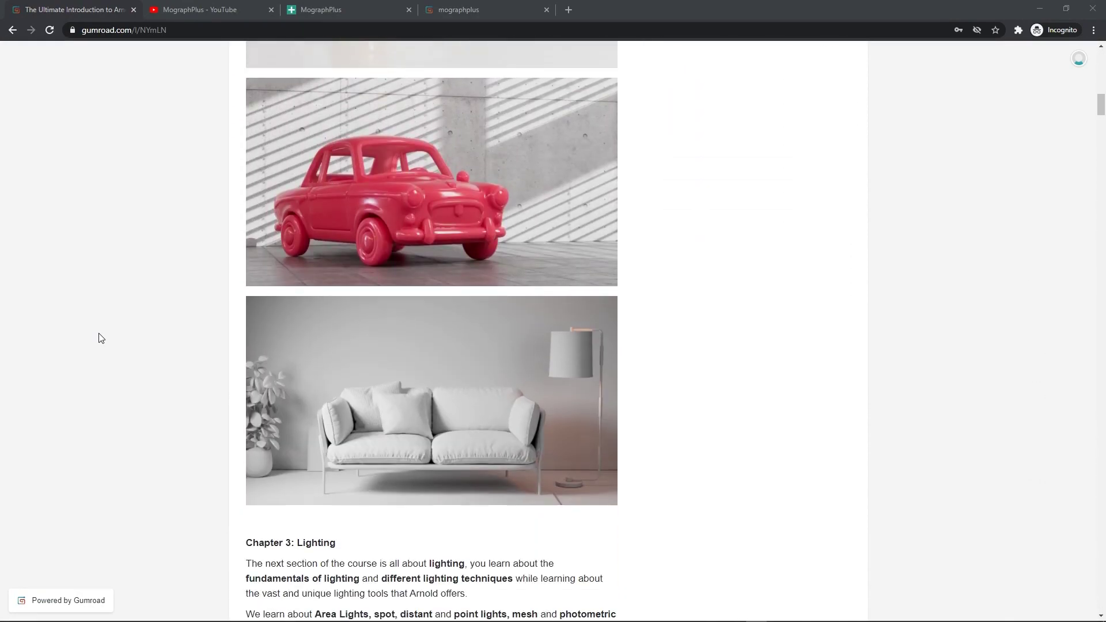
{"action": "scroll", "coordinate": [102, 338], "scroll_direction": "down", "scroll_amount": 20}
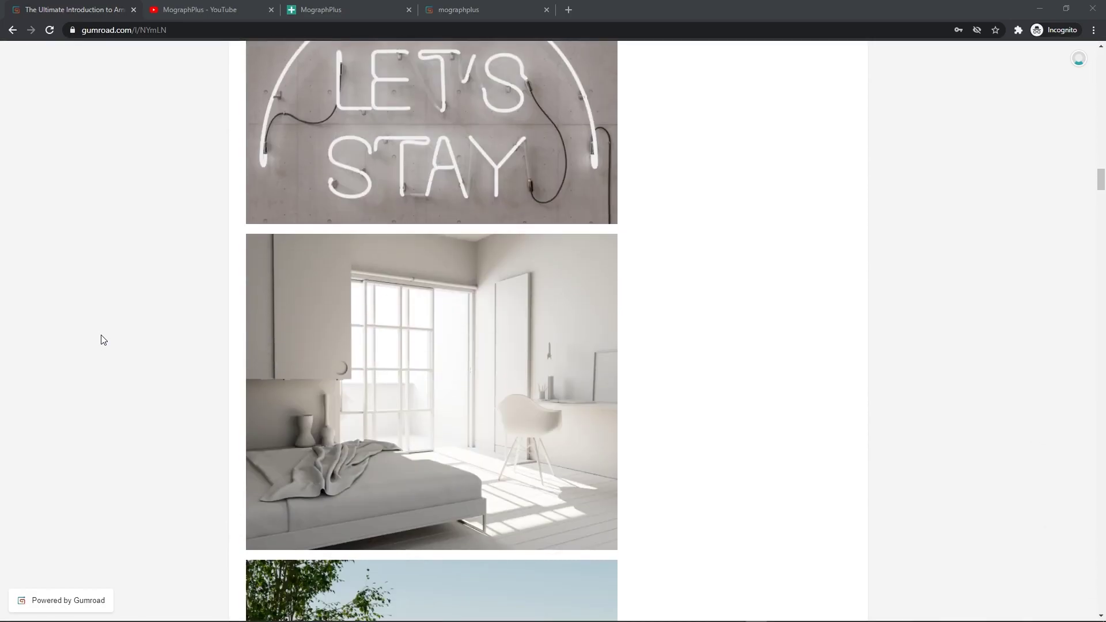
{"action": "scroll", "coordinate": [101, 335], "scroll_direction": "down", "scroll_amount": 20}
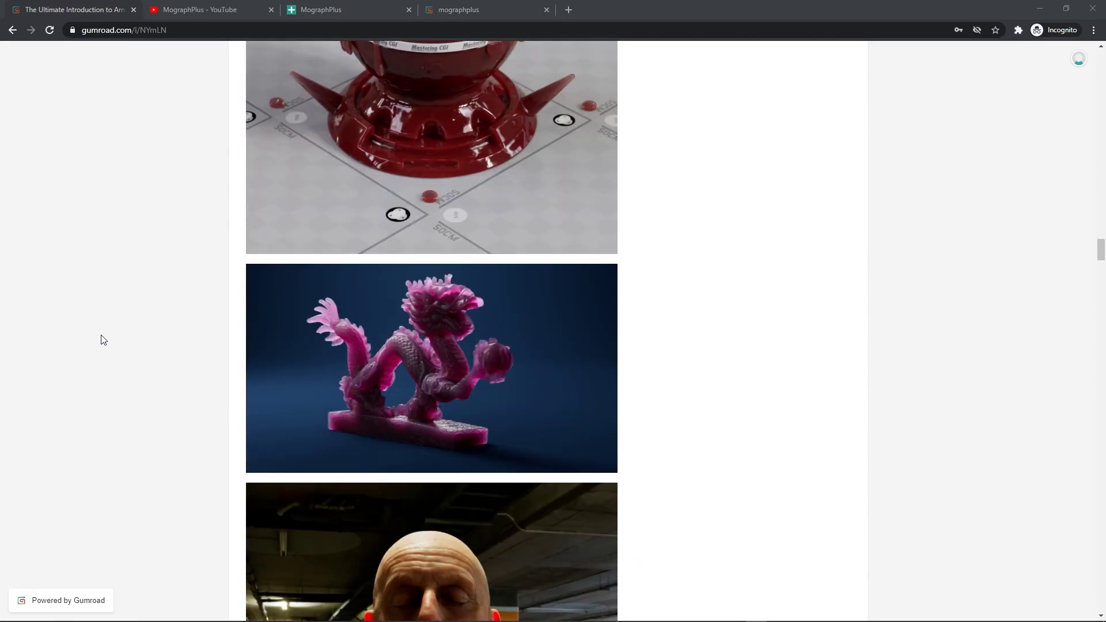
{"action": "scroll", "coordinate": [101, 340], "scroll_direction": "down", "scroll_amount": 20}
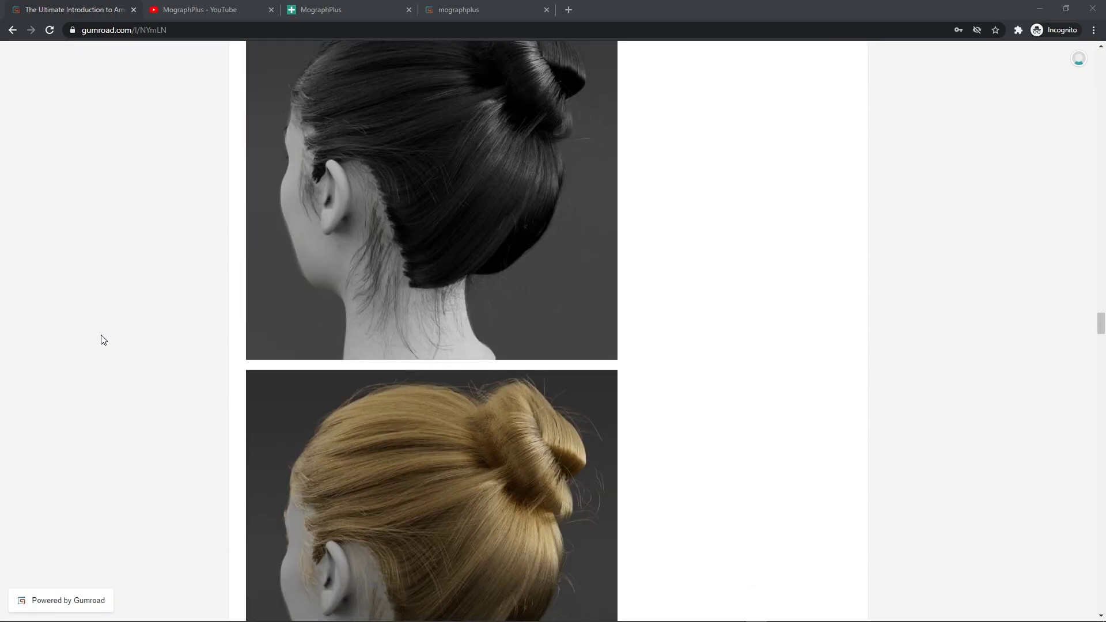
Switch to the MographPlus YouTube videos tab and briefly scroll through it.
{"action": "left_click", "coordinate": [195, 10]}
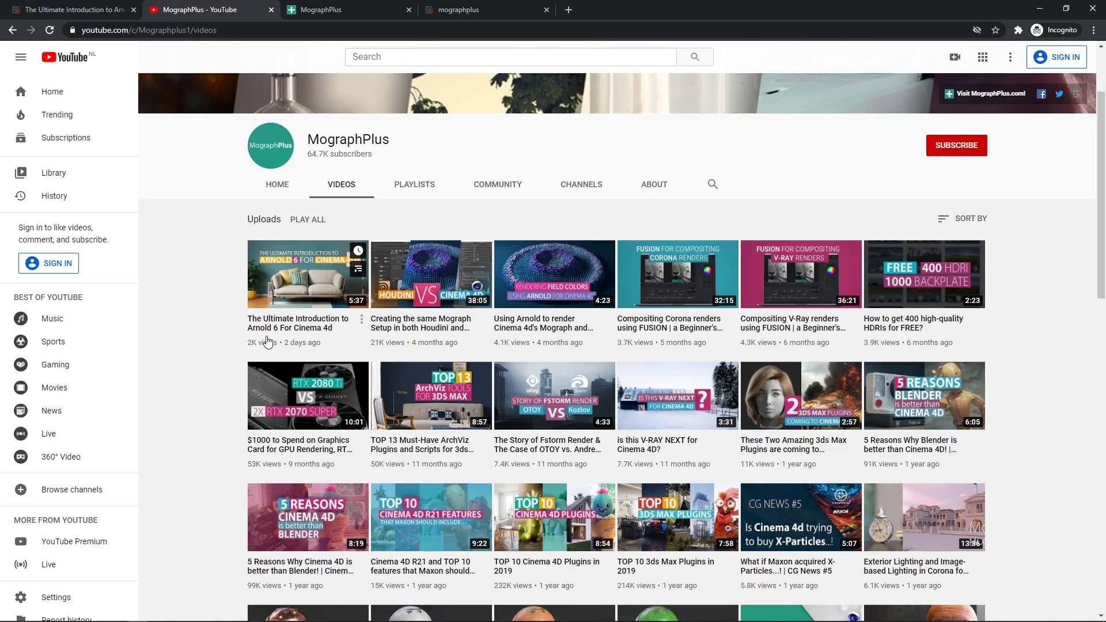
{"action": "scroll", "coordinate": [208, 326], "scroll_direction": "down", "scroll_amount": 1}
{"action": "scroll", "coordinate": [209, 320], "scroll_direction": "up", "scroll_amount": 2}
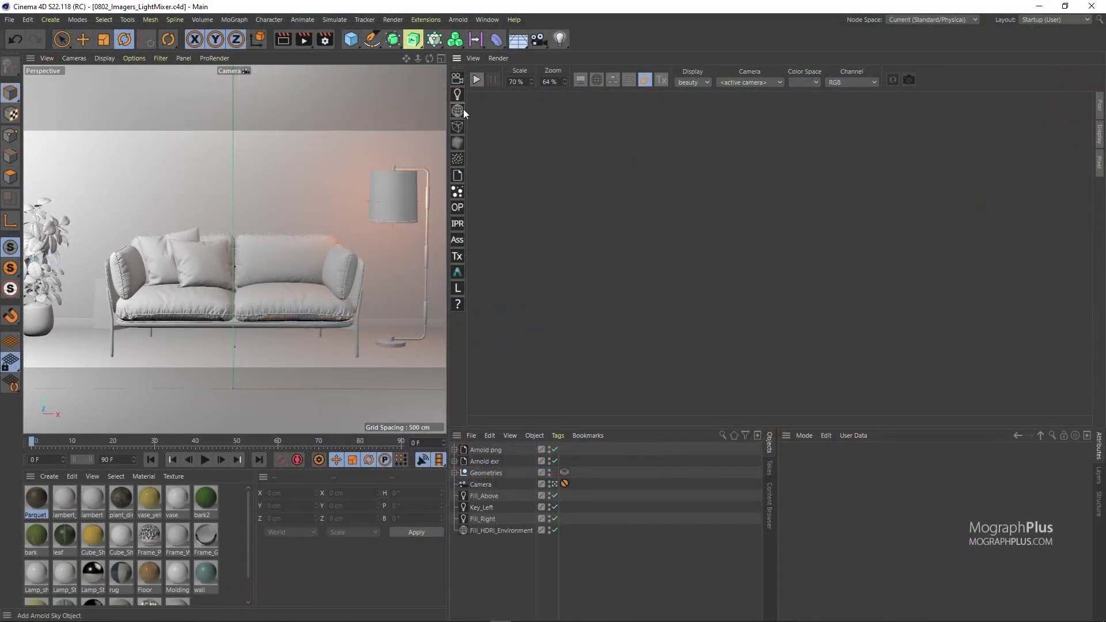
{"action": "left_click", "coordinate": [459, 95]}
{"action": "left_click", "coordinate": [553, 233]}
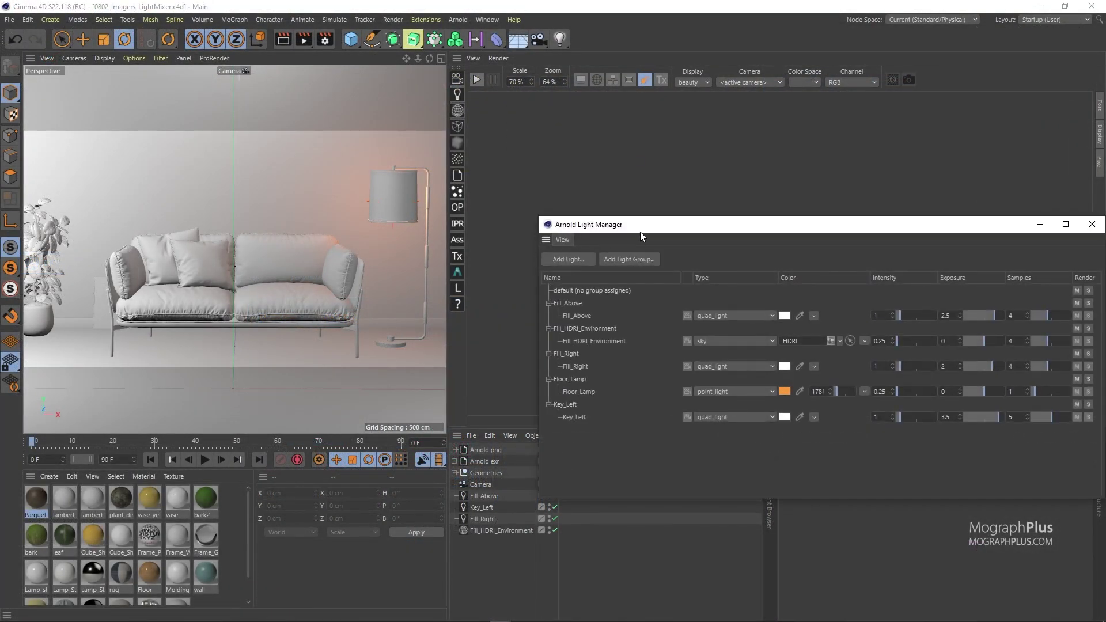
{"action": "left_click_drag", "start_coordinate": [648, 230], "coordinate": [353, 200]}
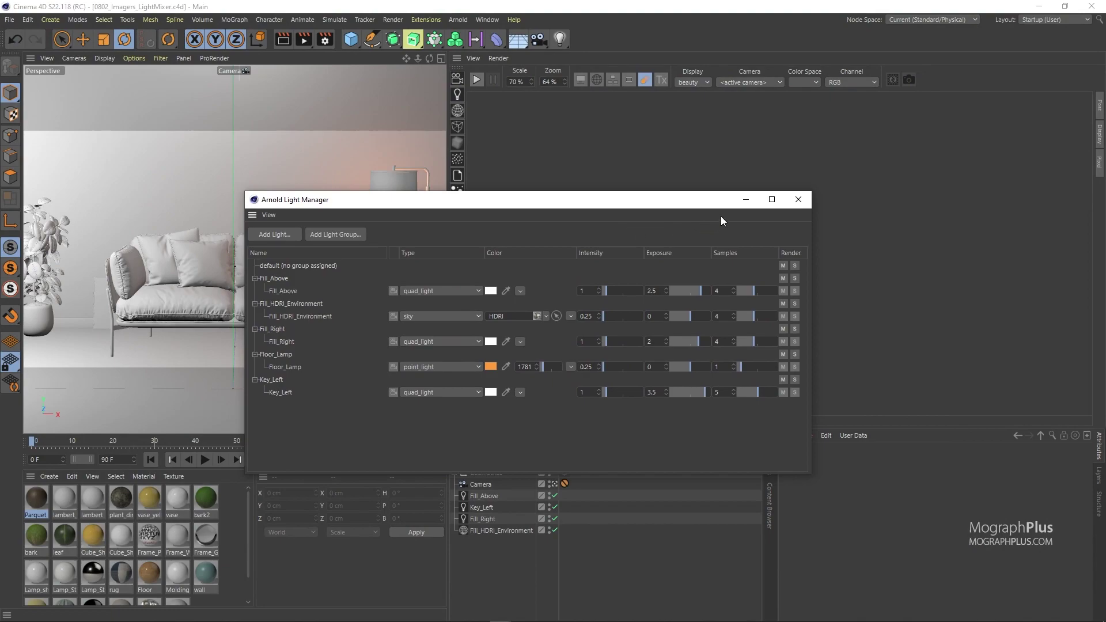
{"action": "left_click", "coordinate": [790, 202]}
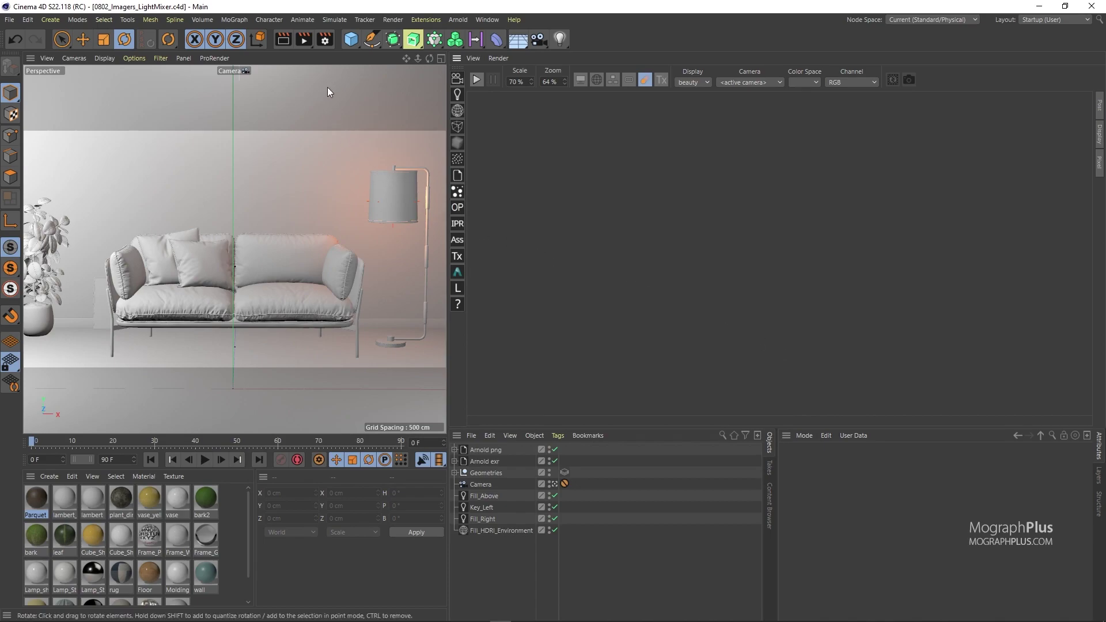
In Render Settings, add an Arnold Imager post effect and set its imager type to light mixer.
{"action": "left_click", "coordinate": [325, 39]}
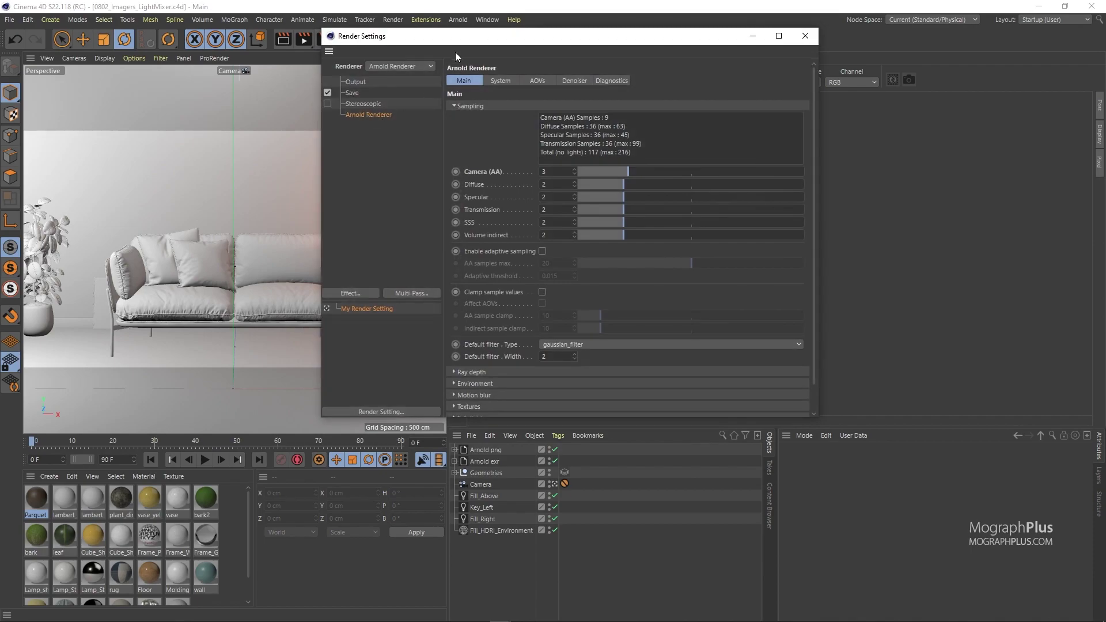
{"action": "left_click_drag", "start_coordinate": [452, 44], "coordinate": [253, 90]}
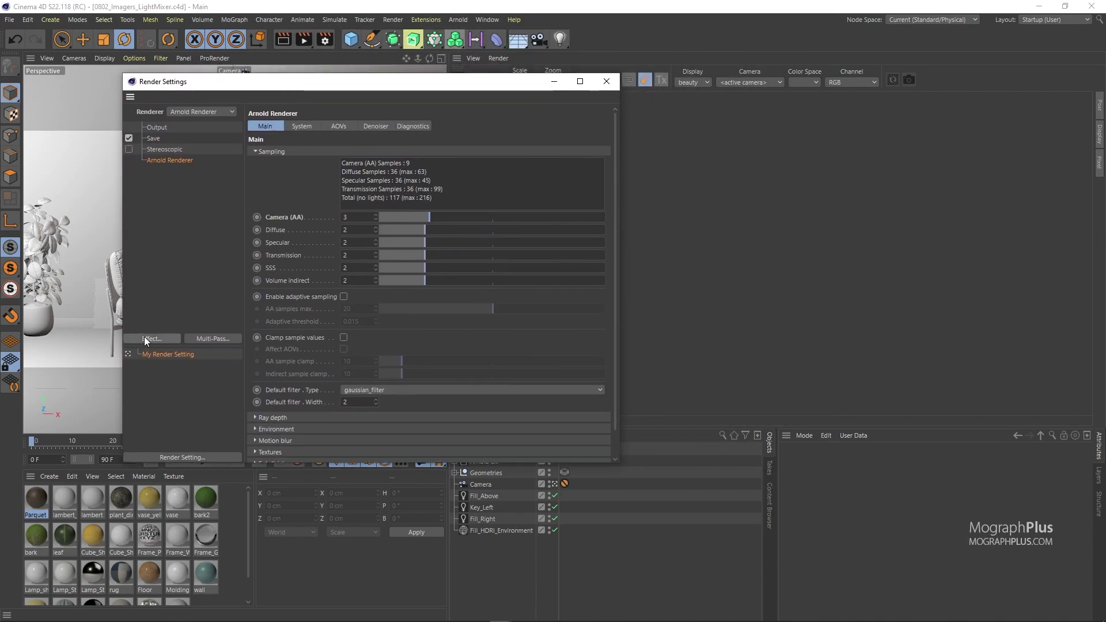
{"action": "left_click", "coordinate": [145, 340]}
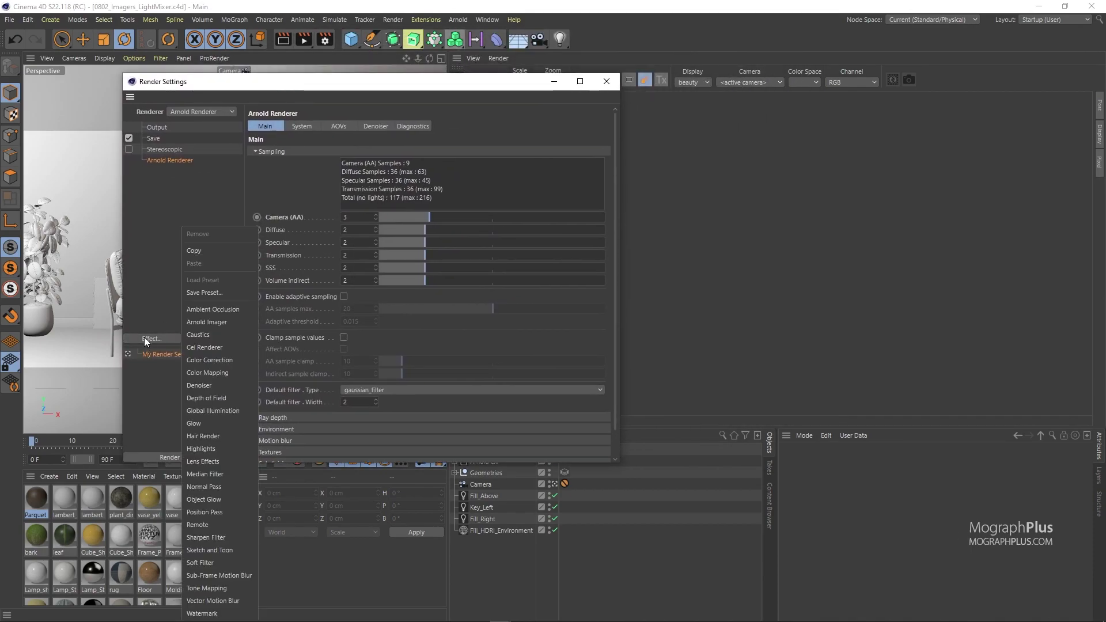
{"action": "left_click", "coordinate": [240, 322]}
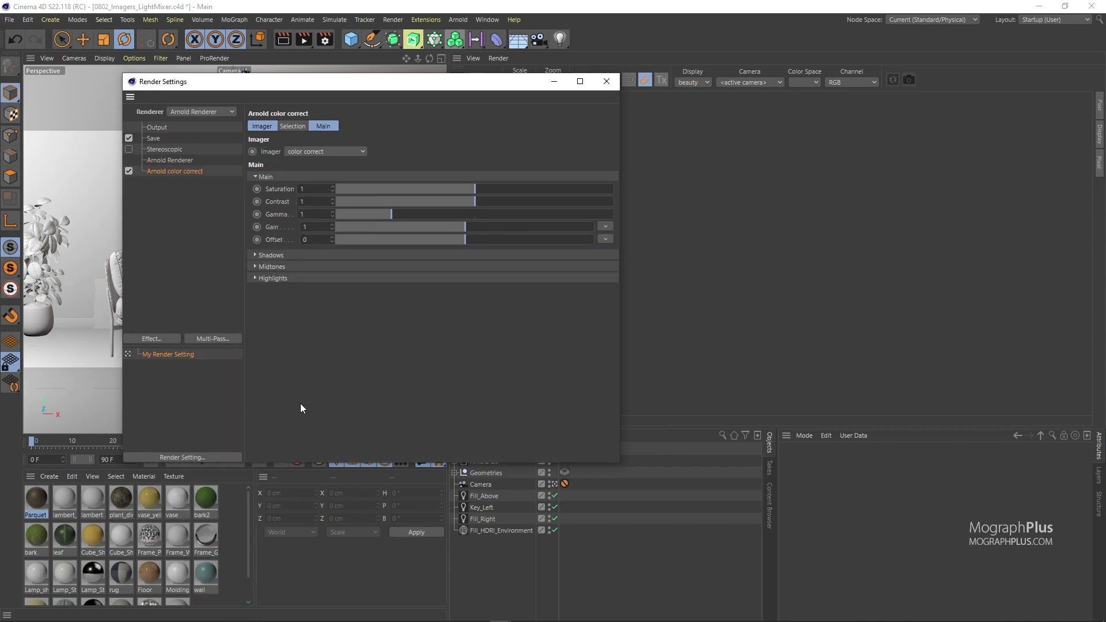
{"action": "left_click", "coordinate": [356, 151]}
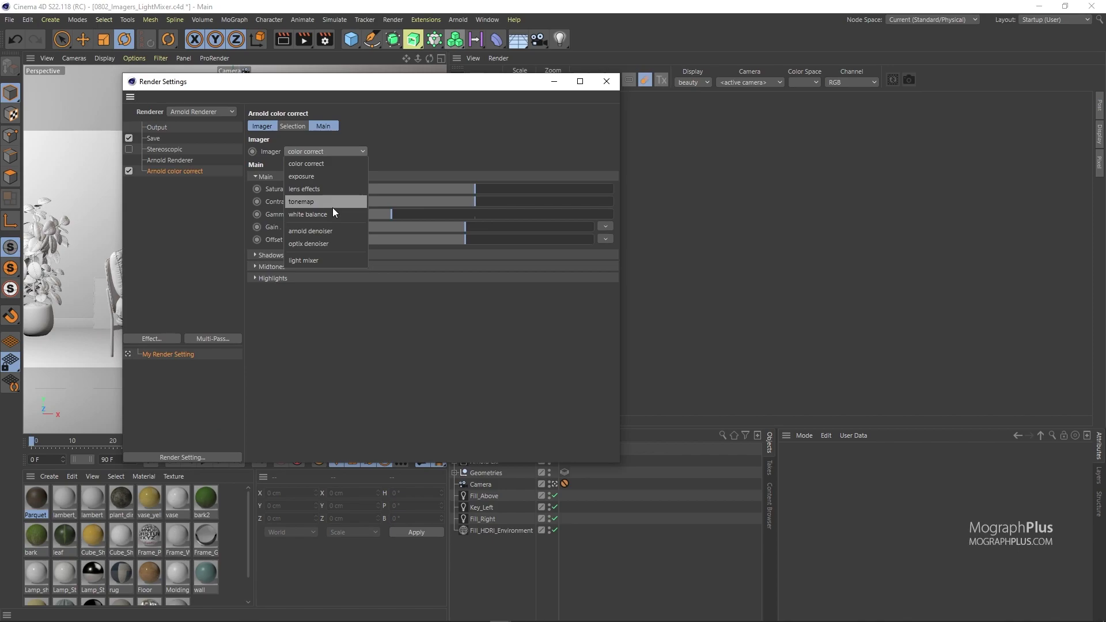
{"action": "left_click", "coordinate": [330, 261]}
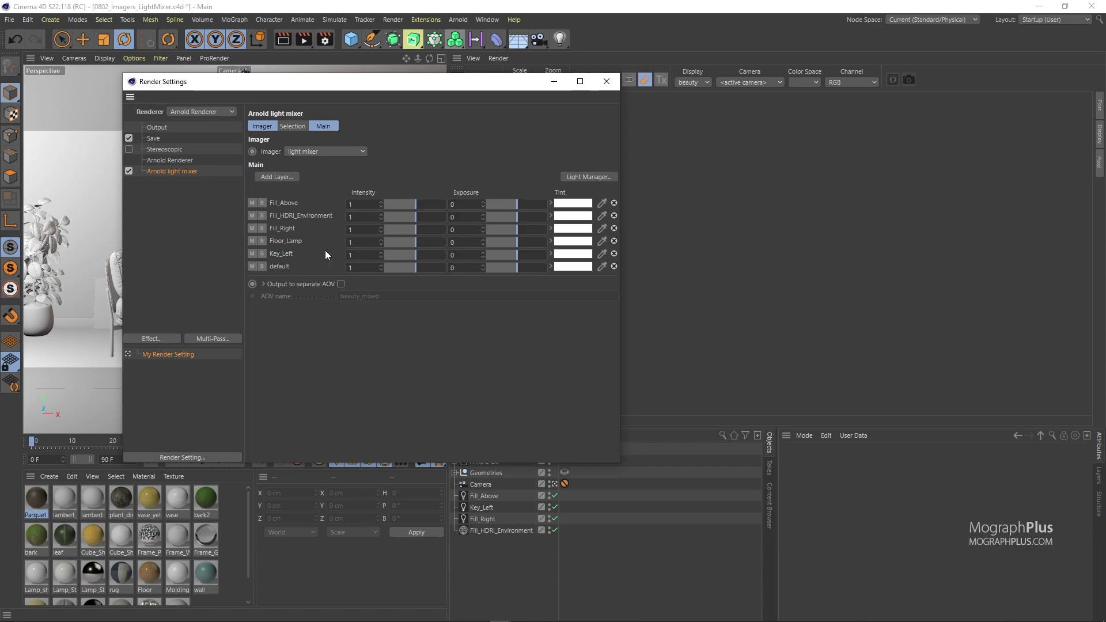
Keep the light mixer imager type, then delete the Arnold light mixer effect.
{"action": "left_click", "coordinate": [323, 151]}
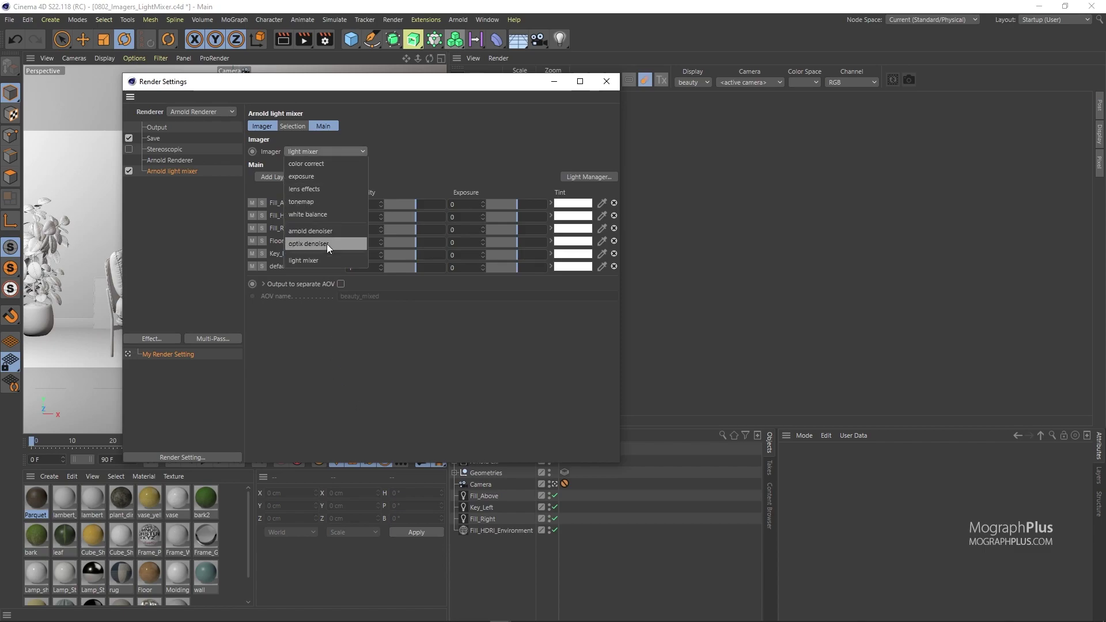
{"action": "left_click", "coordinate": [330, 335]}
{"action": "left_click", "coordinate": [199, 184]}
{"action": "left_click", "coordinate": [193, 175]}
{"action": "key", "text": "Delete"}
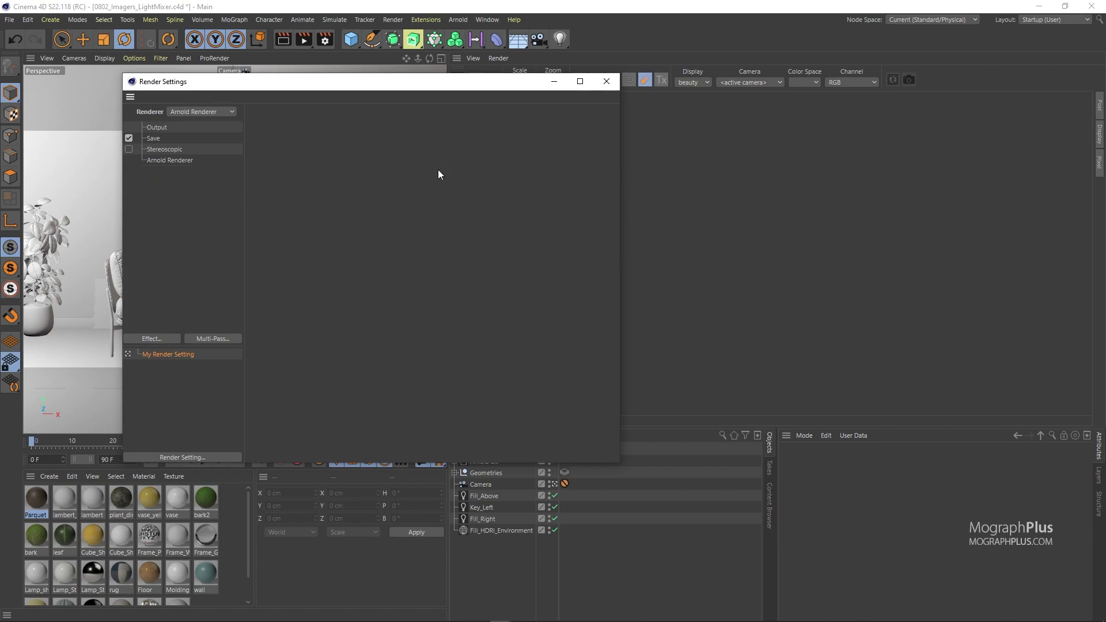
Close Render Settings and add a light mixer imager in the IPR window's imagers panel.
{"action": "left_click", "coordinate": [606, 82]}
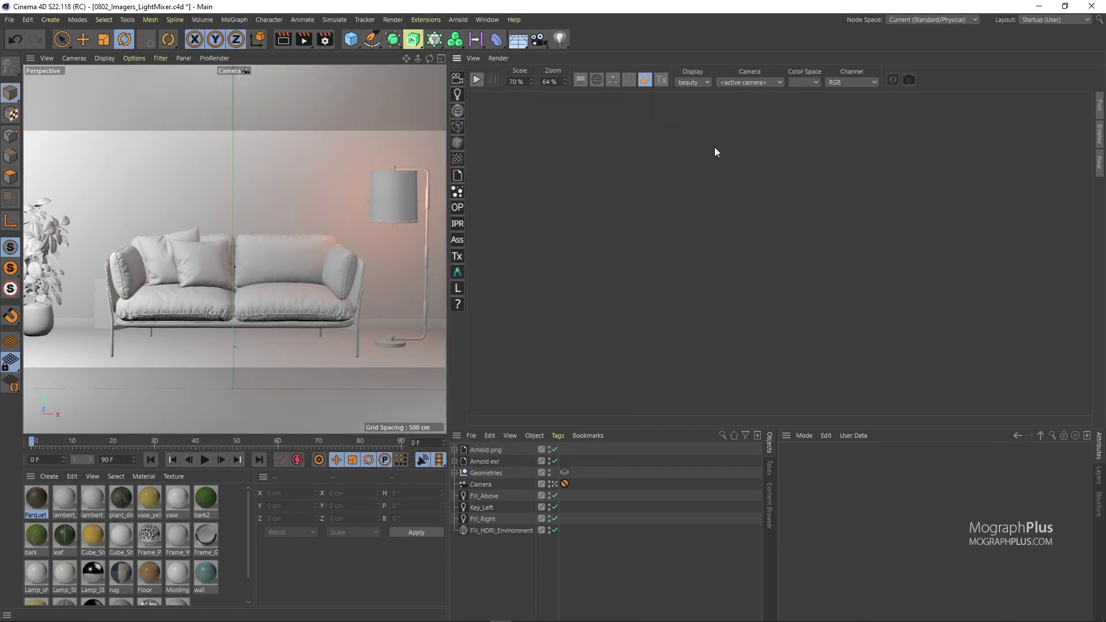
{"action": "left_click", "coordinate": [1099, 105]}
{"action": "left_click", "coordinate": [1075, 114]}
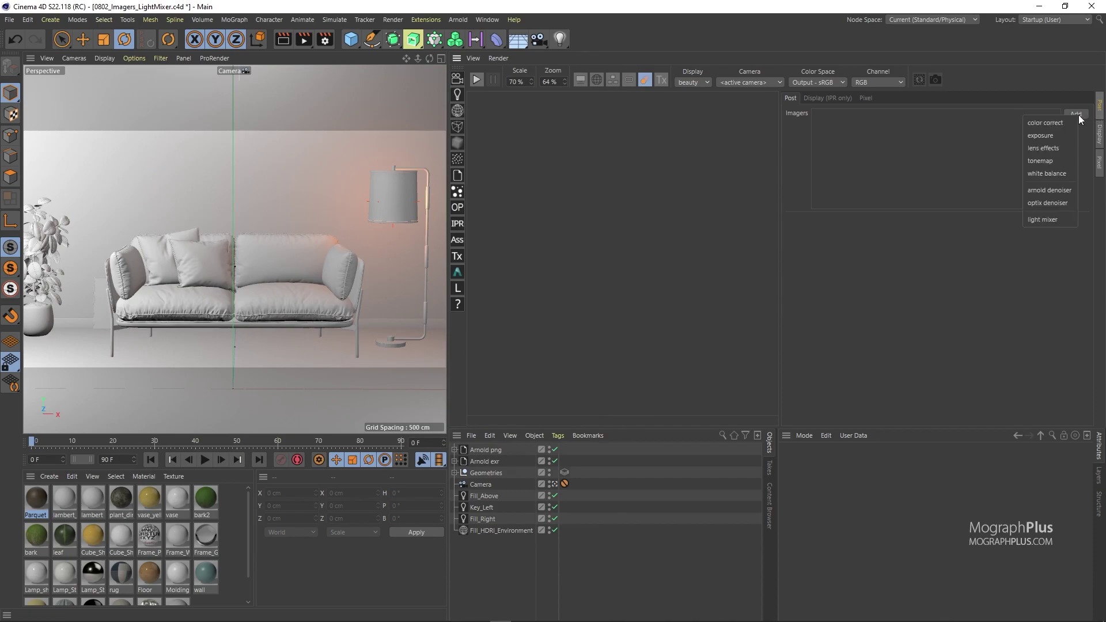
{"action": "left_click", "coordinate": [1048, 220]}
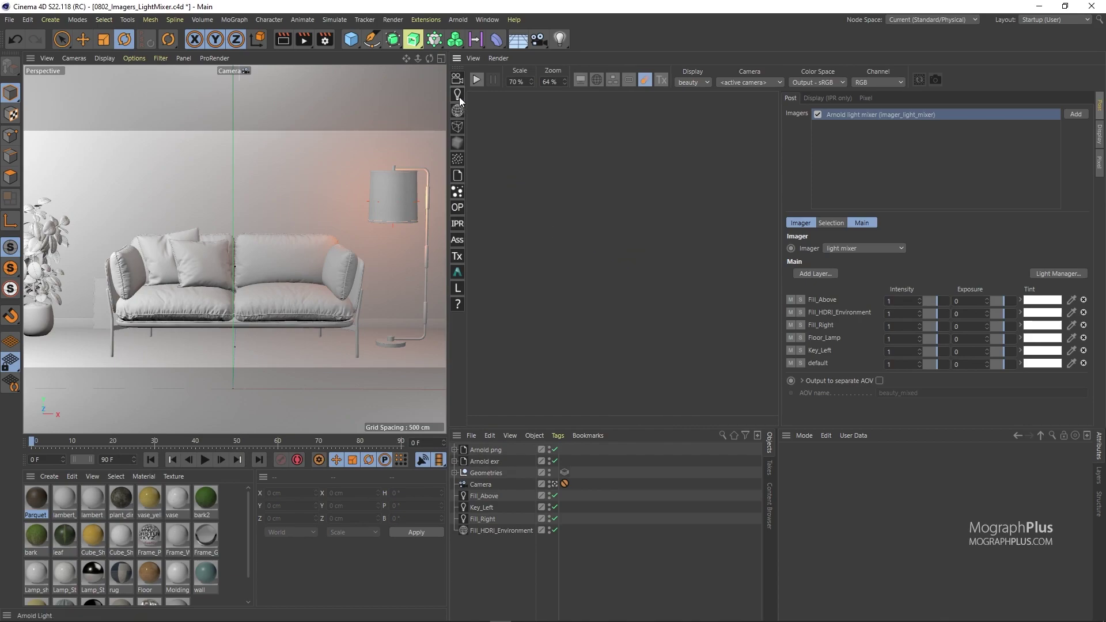
Browse the light mixer's settings sections, ending on the light group layers view.
{"action": "left_click", "coordinate": [832, 223]}
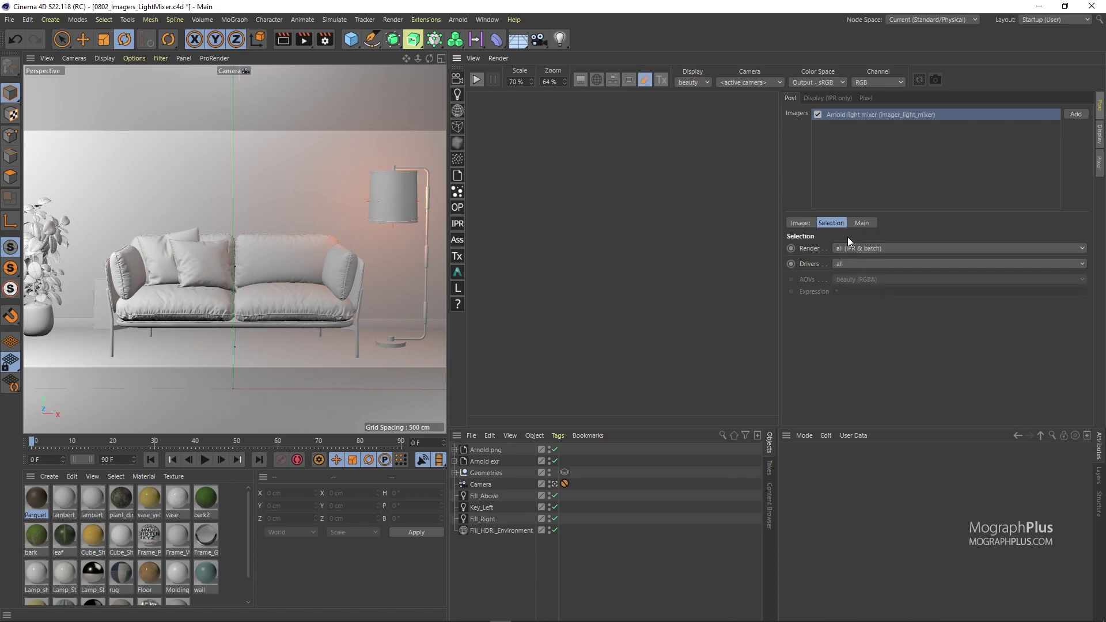
{"action": "left_click", "coordinate": [862, 224]}
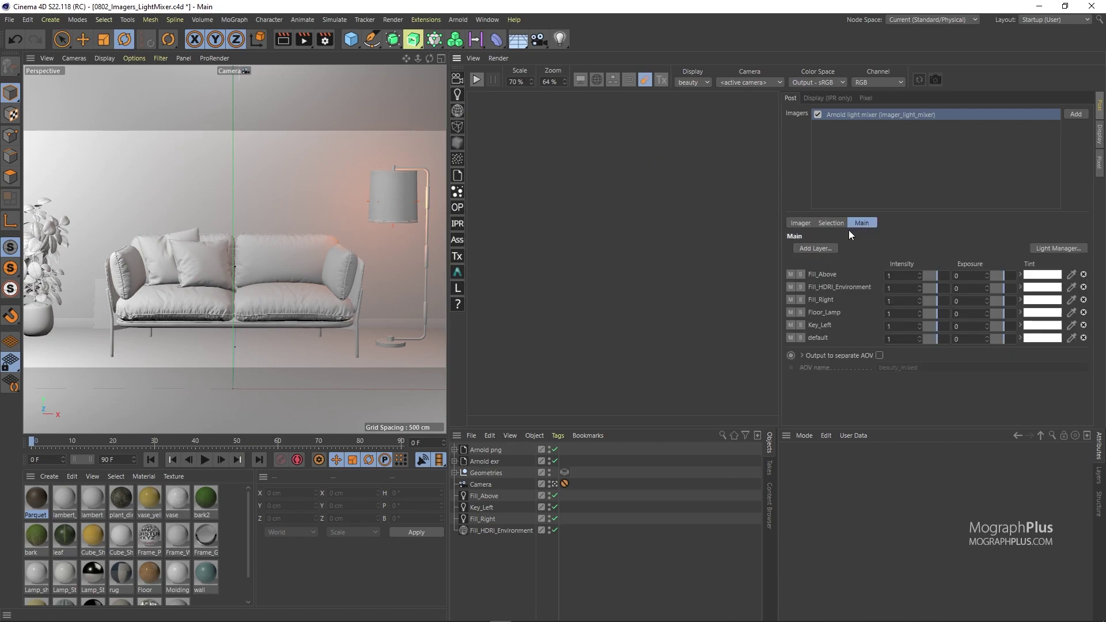
{"action": "left_click", "coordinate": [798, 223]}
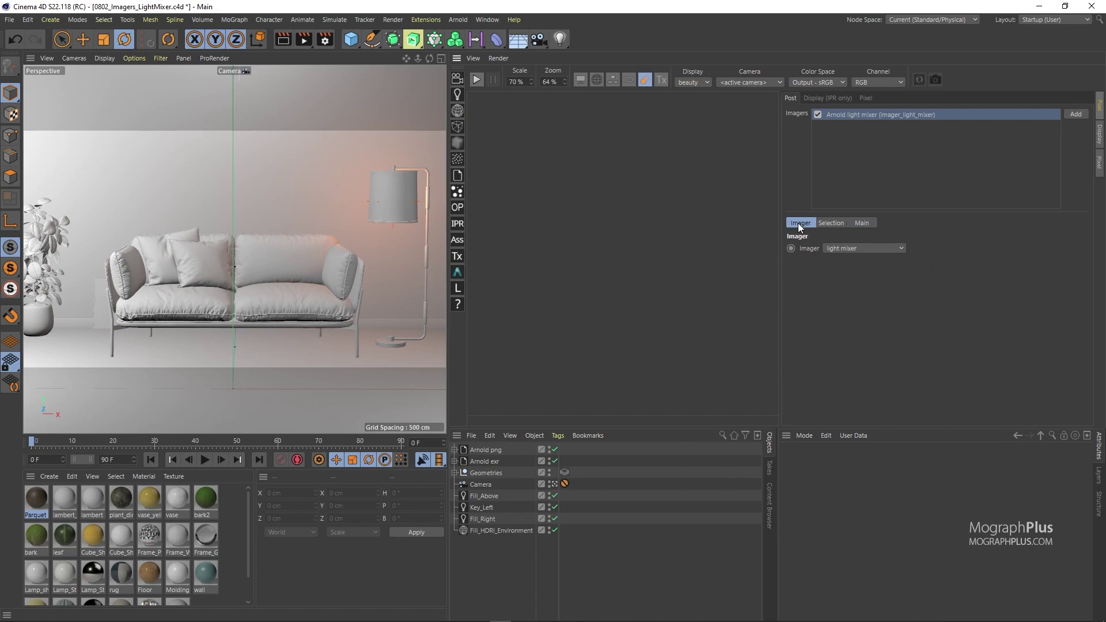
{"action": "left_click", "coordinate": [831, 223], "text": "shift"}
{"action": "left_click", "coordinate": [862, 222], "text": "shift"}
{"action": "left_click", "coordinate": [832, 223]}
{"action": "left_click", "coordinate": [862, 223]}
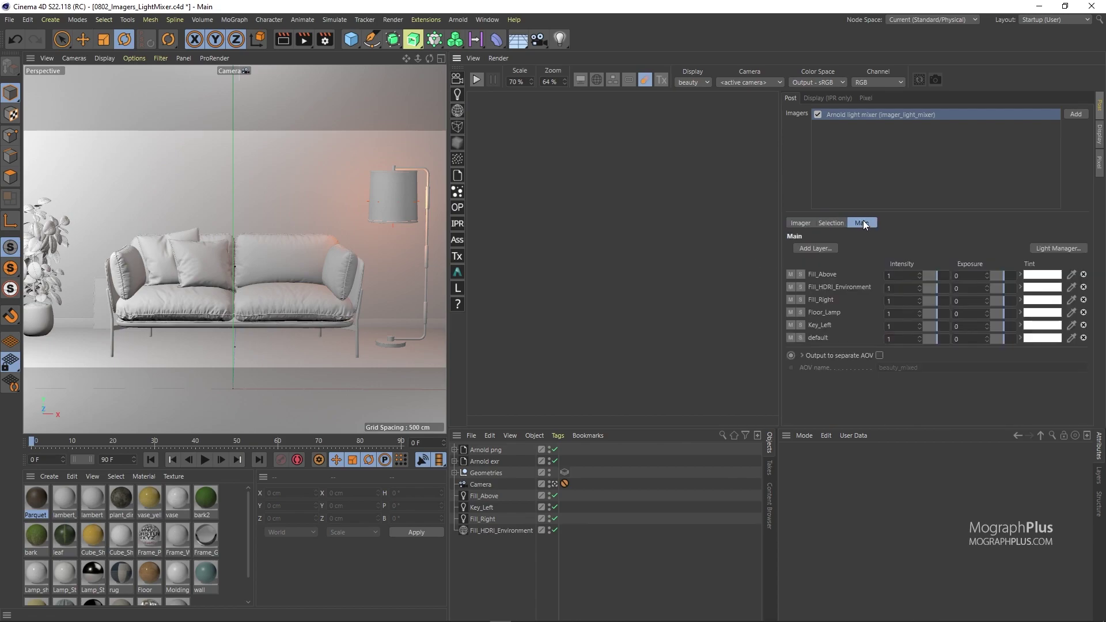
Add a color correct imager and a tonemap imager after the light mixer.
{"action": "left_click", "coordinate": [1075, 114]}
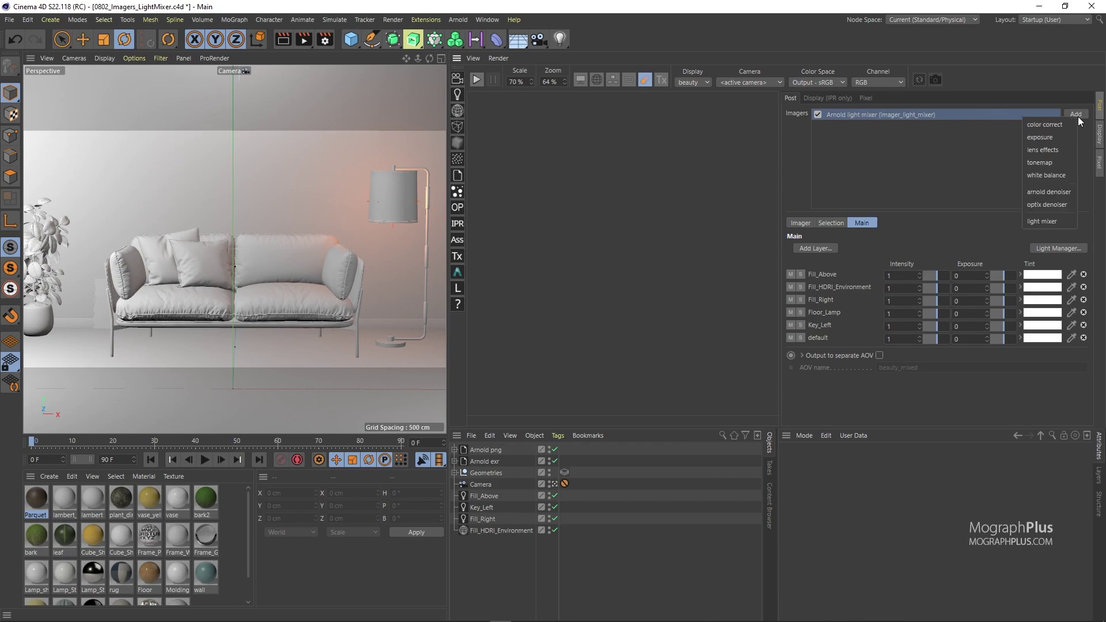
{"action": "left_click", "coordinate": [1056, 135]}
{"action": "left_click", "coordinate": [1075, 114]}
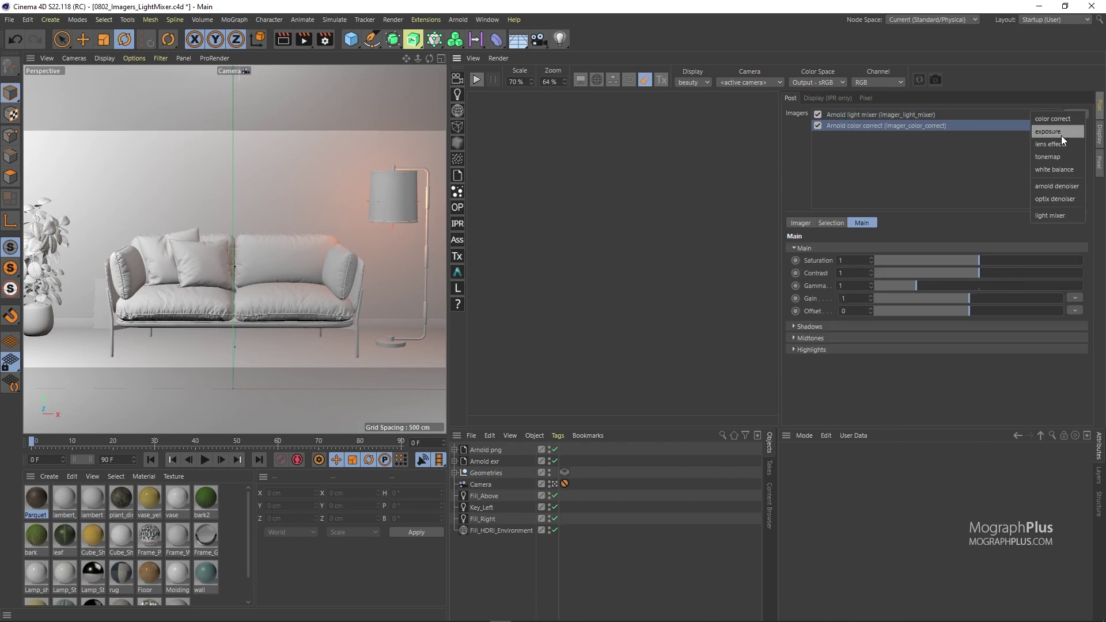
{"action": "left_click", "coordinate": [1058, 155]}
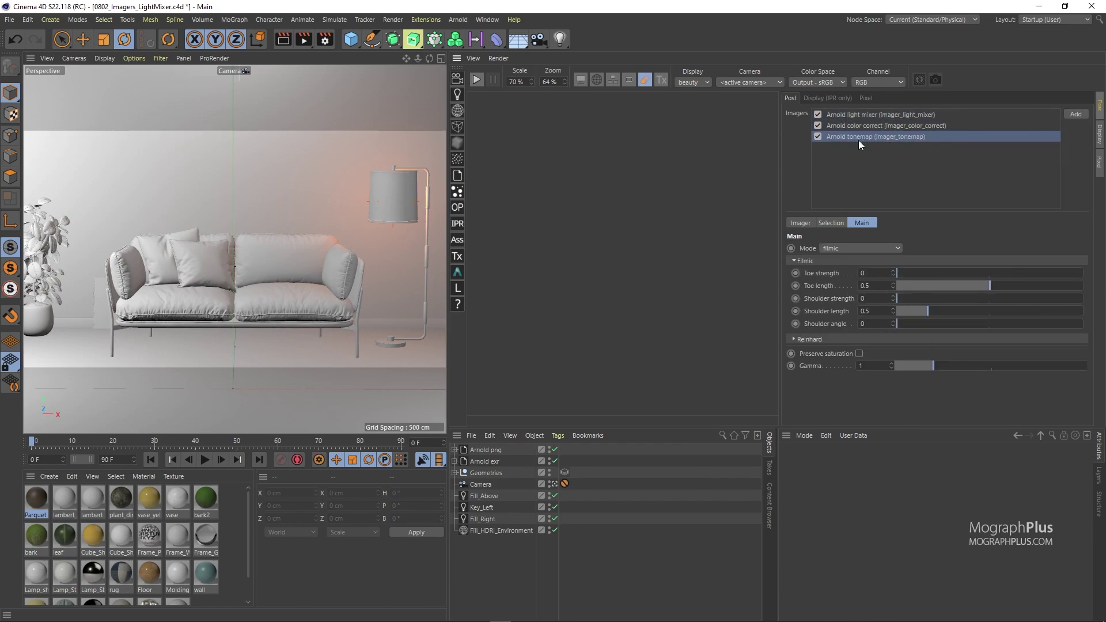
Delete the tonemap and color correct imagers, leaving only the light mixer.
{"action": "left_click", "coordinate": [866, 115]}
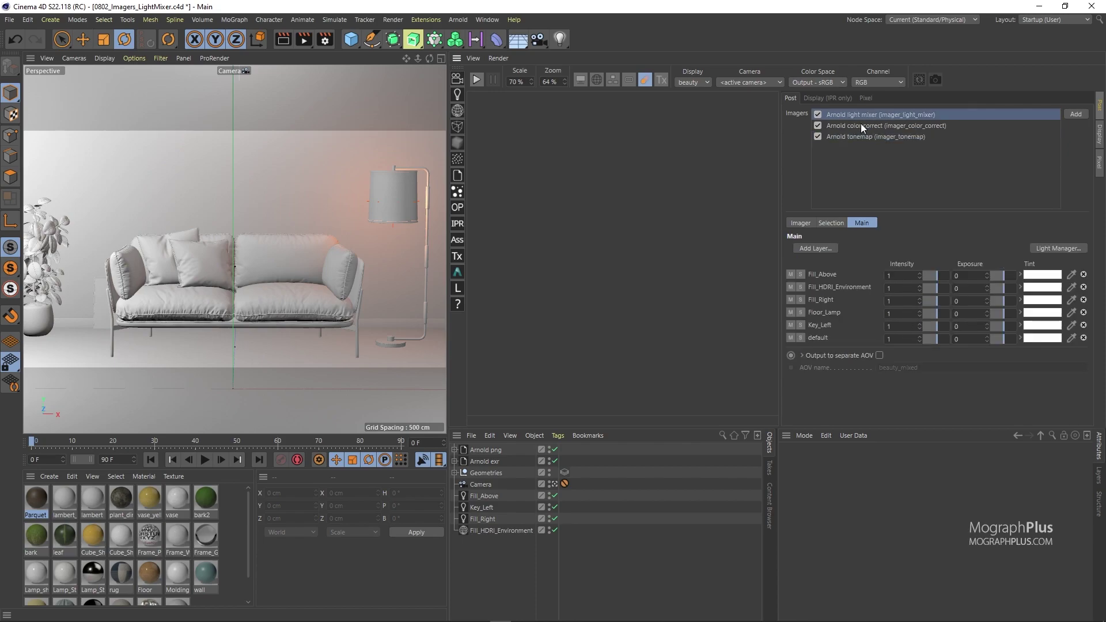
{"action": "left_click", "coordinate": [861, 137]}
{"action": "key", "text": "Delete"}
{"action": "left_click", "coordinate": [855, 125]}
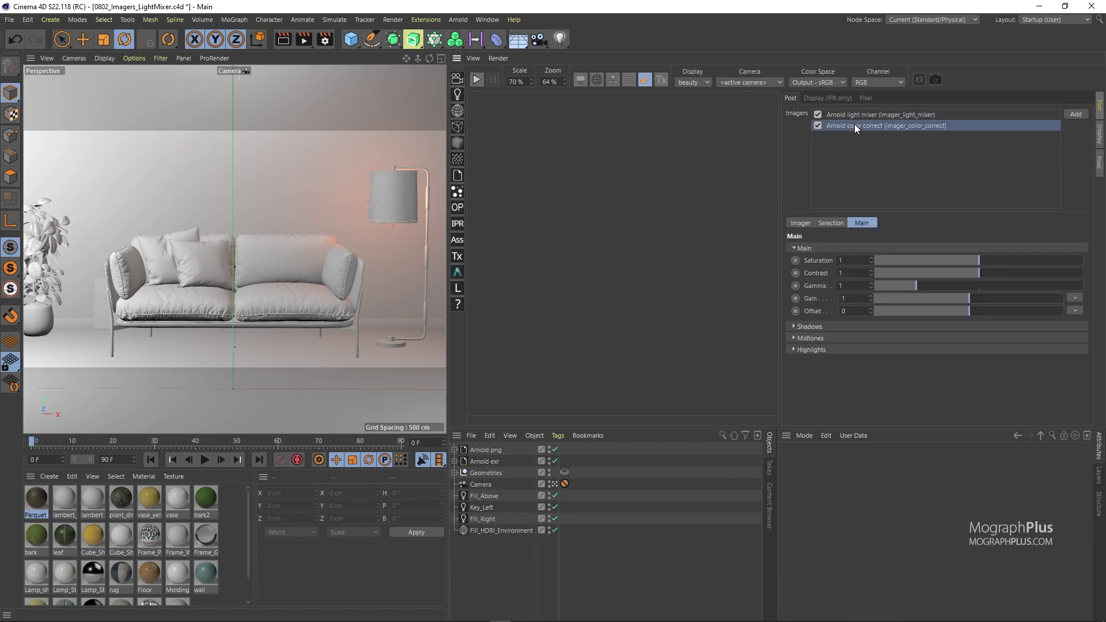
{"action": "key", "text": "Delete"}
Open the Arnold Light Manager and place its window over the viewport.
{"action": "left_click", "coordinate": [458, 95]}
{"action": "mouse_move", "coordinate": [478, 99]}
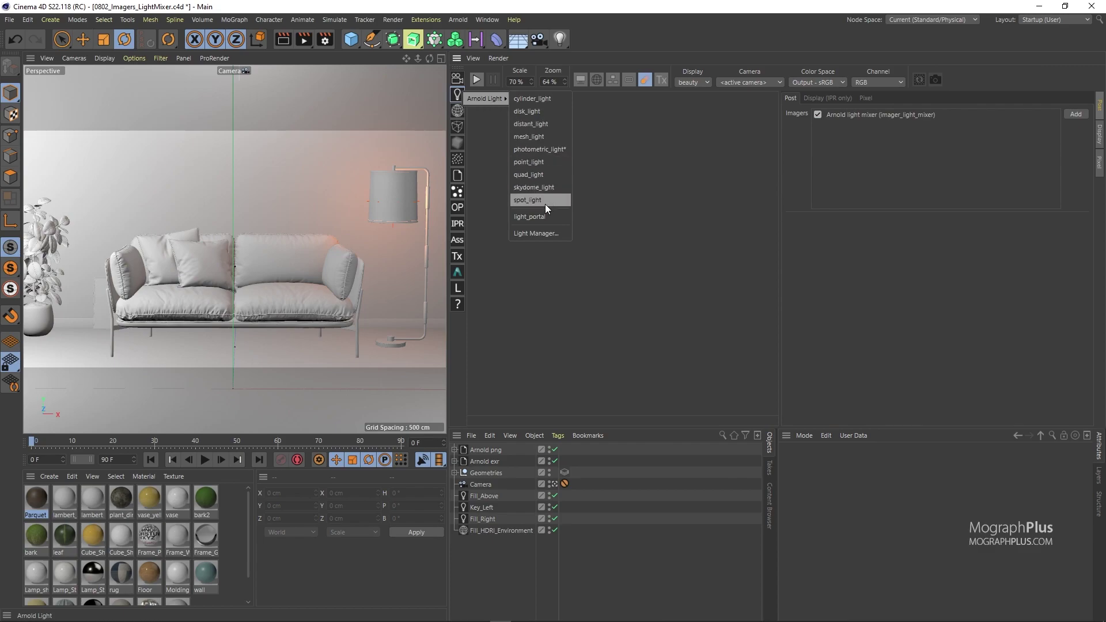
{"action": "left_click", "coordinate": [543, 233]}
{"action": "left_click_drag", "start_coordinate": [628, 224], "coordinate": [282, 129]}
Inspect the Fill_Above, Fill_HDRI_Environment, Fill_Right, Floor_Lamp and Key_Left light groups.
{"action": "left_click", "coordinate": [230, 218]}
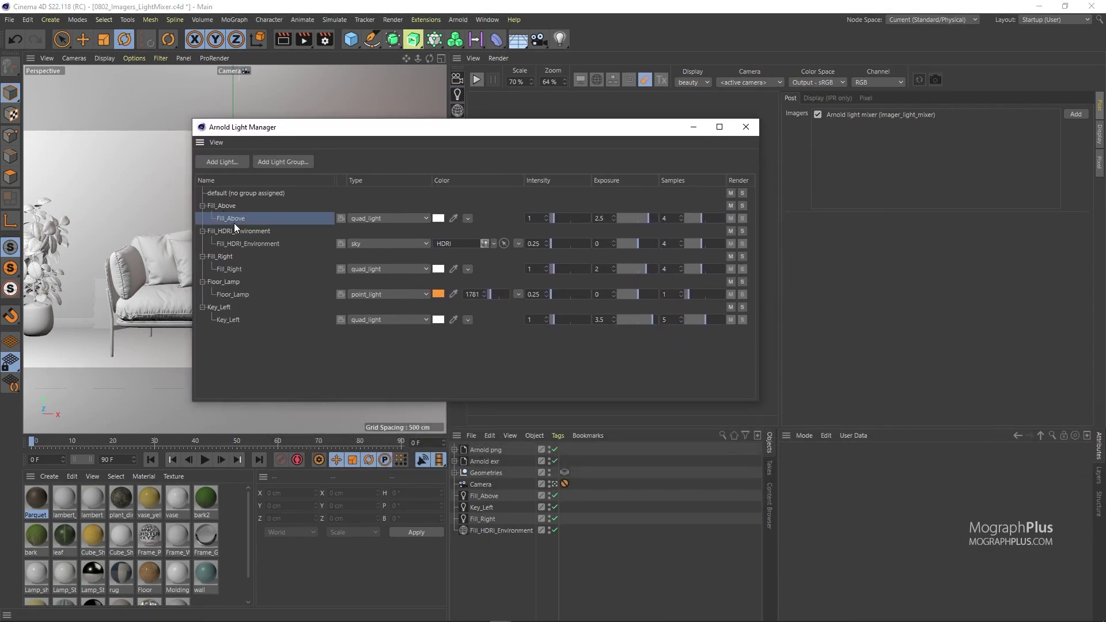
{"action": "left_click", "coordinate": [240, 243]}
{"action": "left_click", "coordinate": [238, 271]}
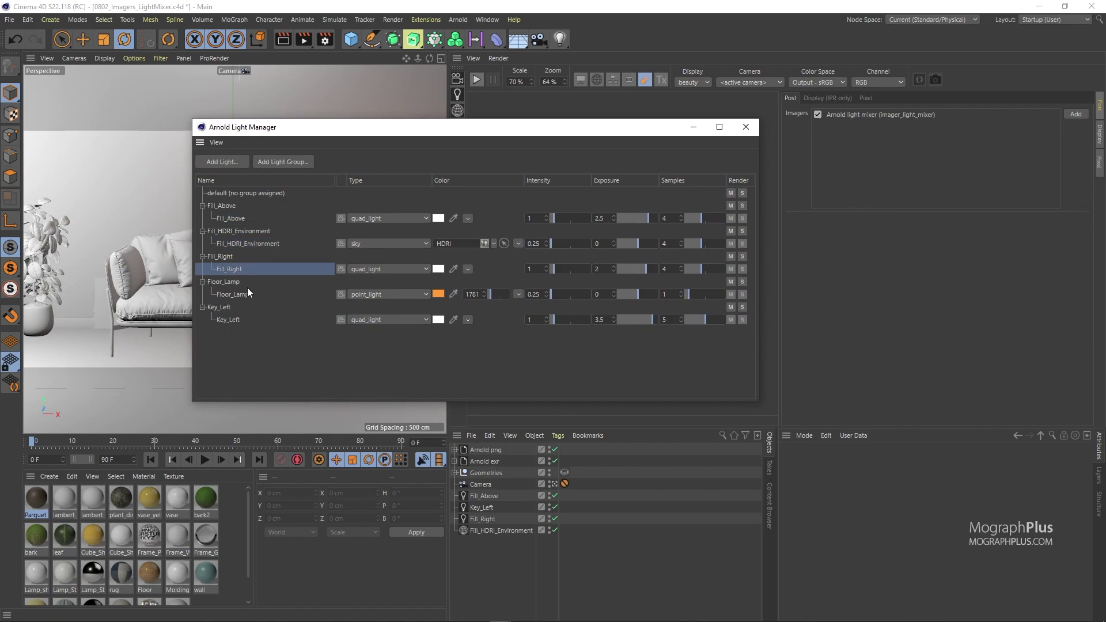
{"action": "left_click", "coordinate": [241, 294]}
{"action": "left_click", "coordinate": [237, 306]}
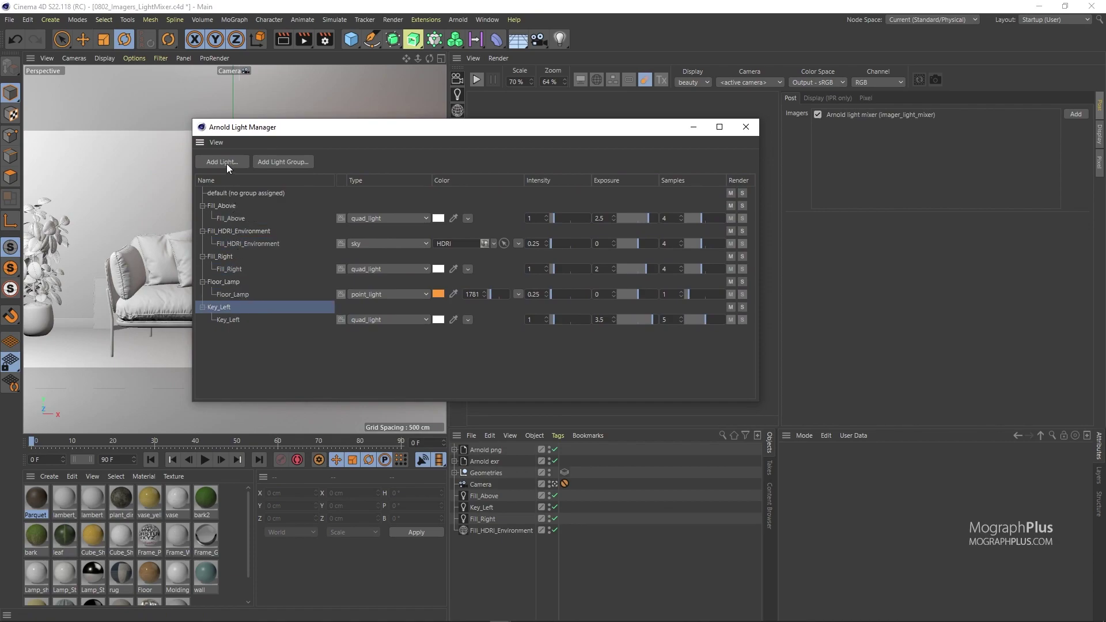
Create a test group01 light group, move Floor_Lamp into it and back, then delete group01.
{"action": "left_click", "coordinate": [282, 162]}
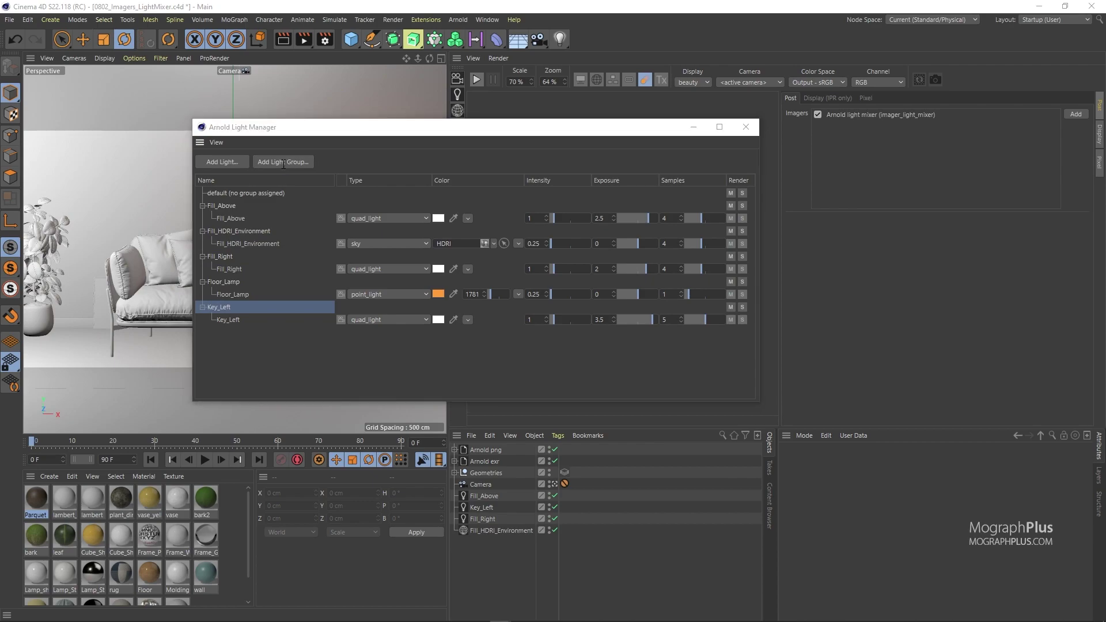
{"action": "left_click", "coordinate": [305, 181]}
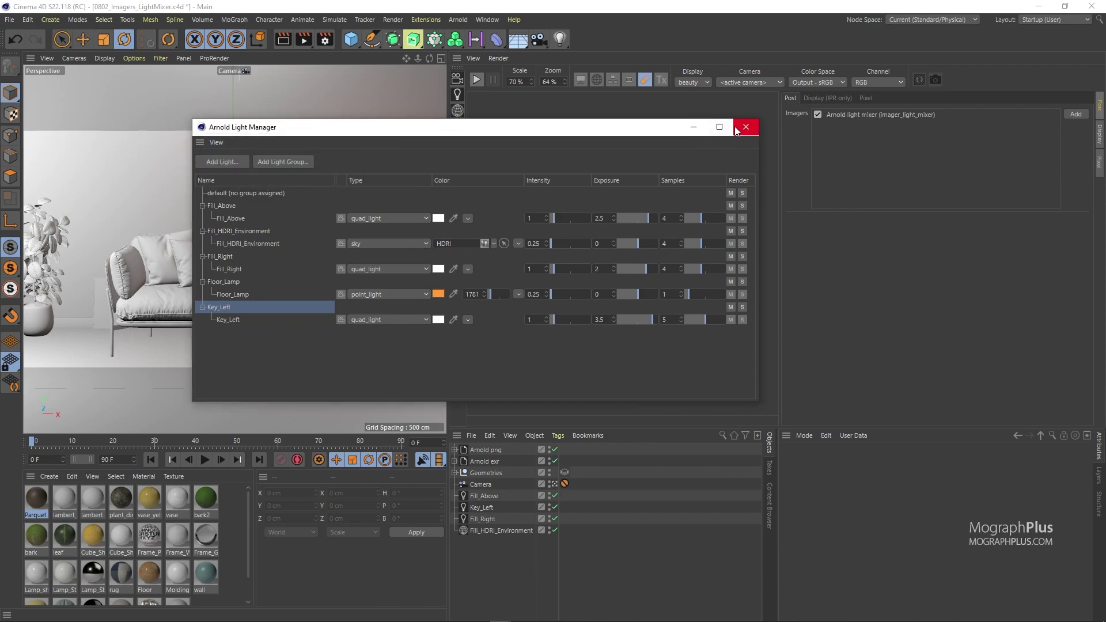
{"action": "left_click", "coordinate": [306, 162]}
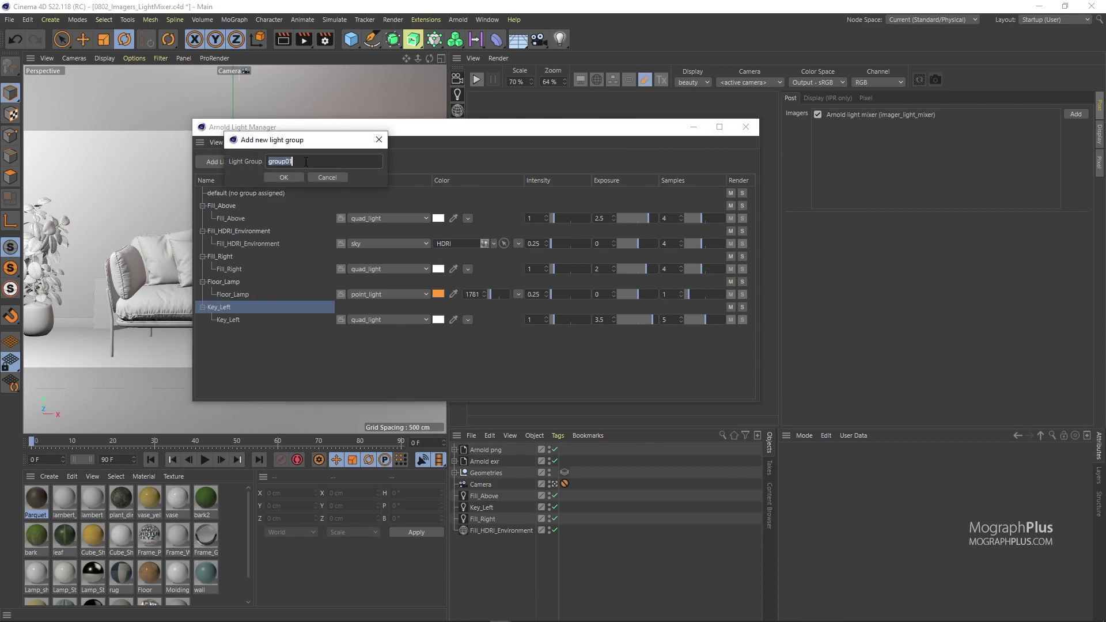
{"action": "left_click", "coordinate": [283, 177]}
{"action": "mouse_move", "coordinate": [223, 294]}
{"action": "left_mouse_down"}
{"action": "mouse_move", "coordinate": [230, 308]}
{"action": "mouse_move", "coordinate": [233, 281]}
{"action": "left_mouse_up"}
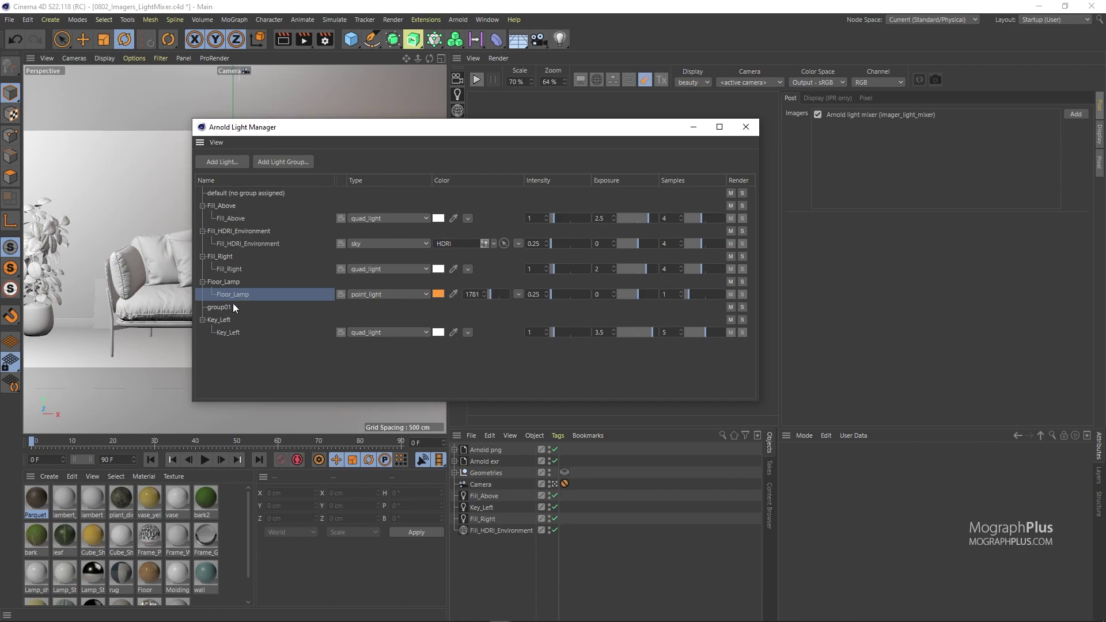
{"action": "left_click", "coordinate": [225, 306]}
{"action": "key", "text": "Delete"}
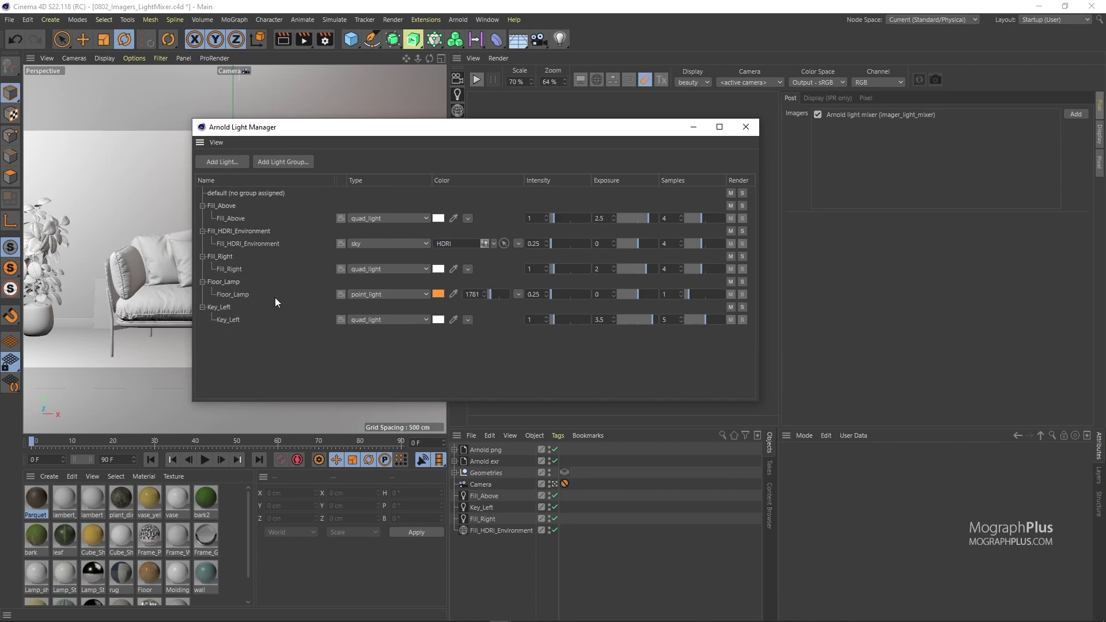
Close the Light Manager, maximize the IPR view with Ctrl+Tab, and start the live render.
{"action": "left_click", "coordinate": [749, 129]}
{"action": "left_click", "coordinate": [1047, 120]}
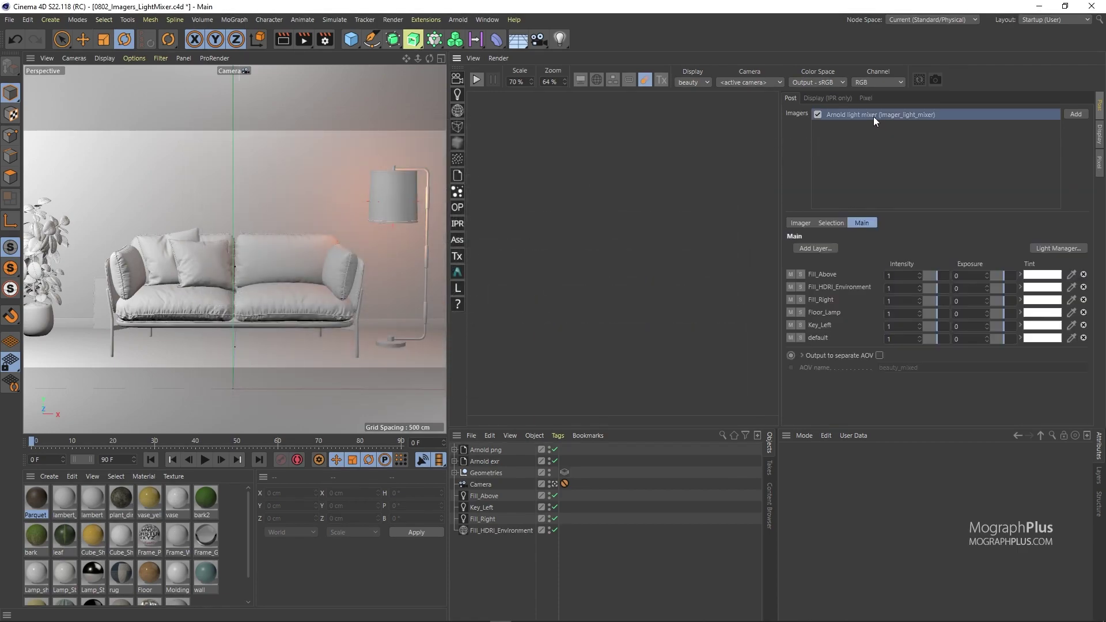
{"action": "left_click", "coordinate": [1074, 114]}
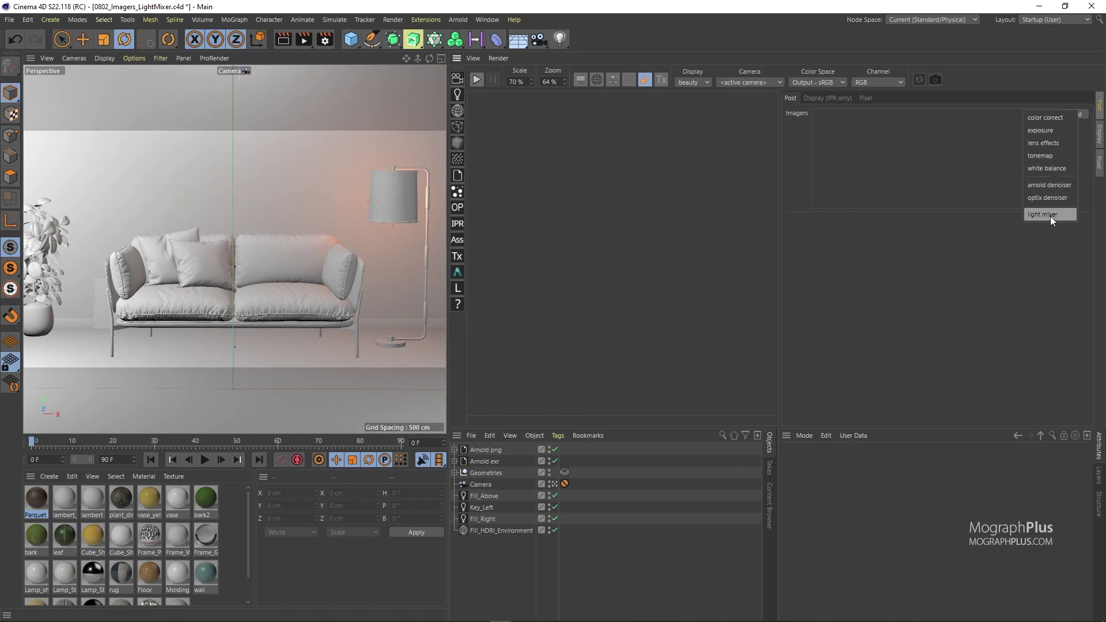
{"action": "left_click", "coordinate": [716, 210]}
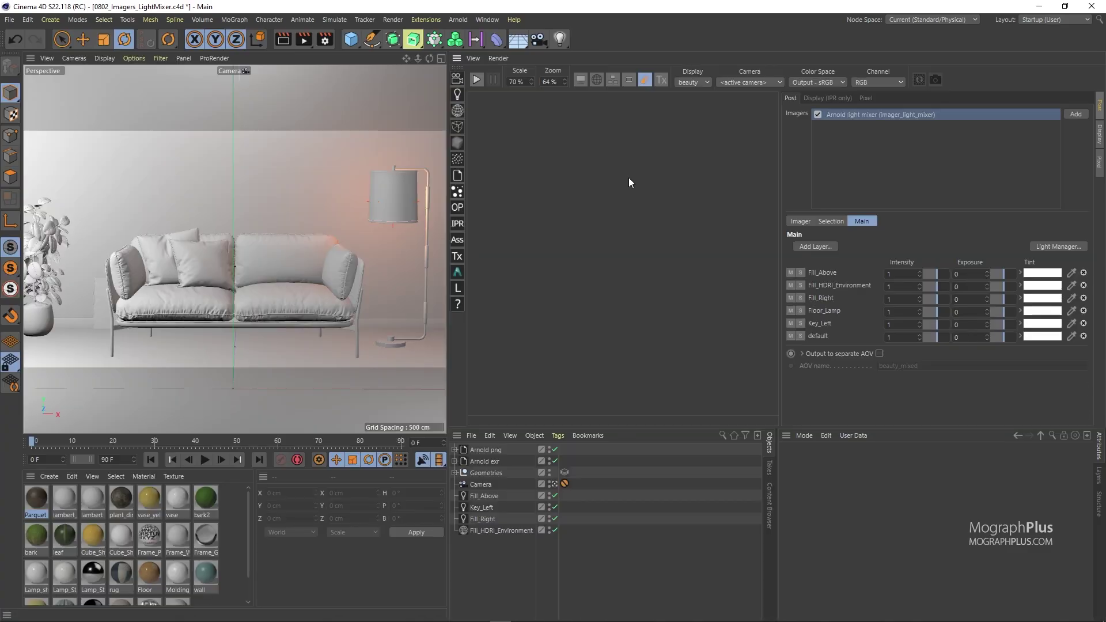
{"action": "key", "text": "ctrl+Tab"}
{"action": "left_click", "coordinate": [27, 57]}
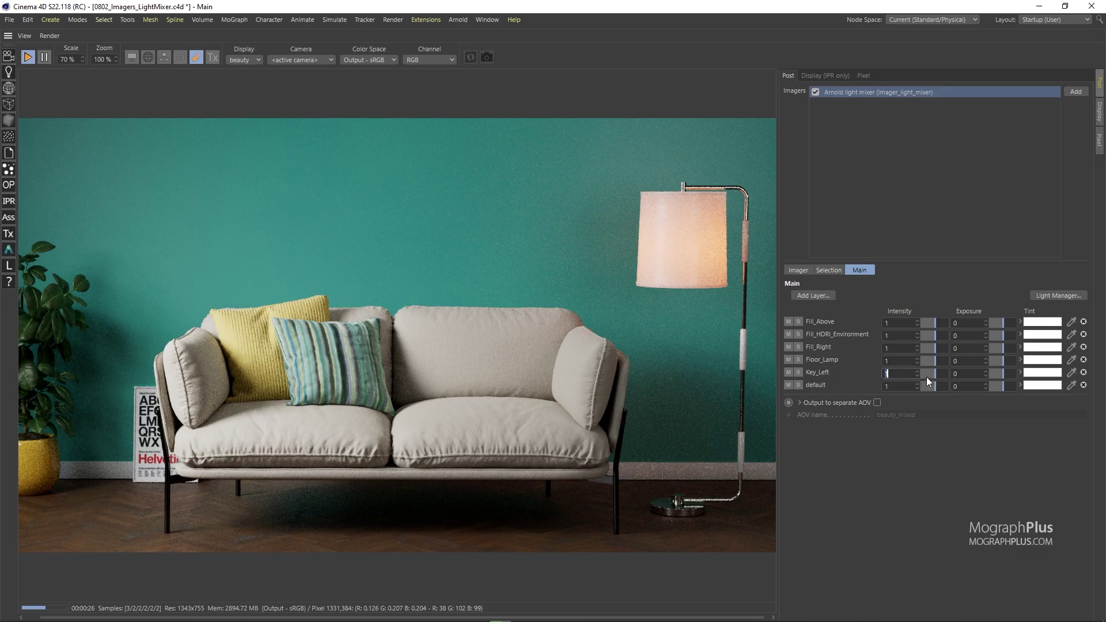
Set Key_Left's intensity to 0.76 and try a saturated red tint on it.
{"action": "mouse_move", "coordinate": [922, 373]}
{"action": "left_mouse_down"}
{"action": "mouse_move", "coordinate": [907, 372]}
{"action": "mouse_move", "coordinate": [941, 373]}
{"action": "left_mouse_up"}
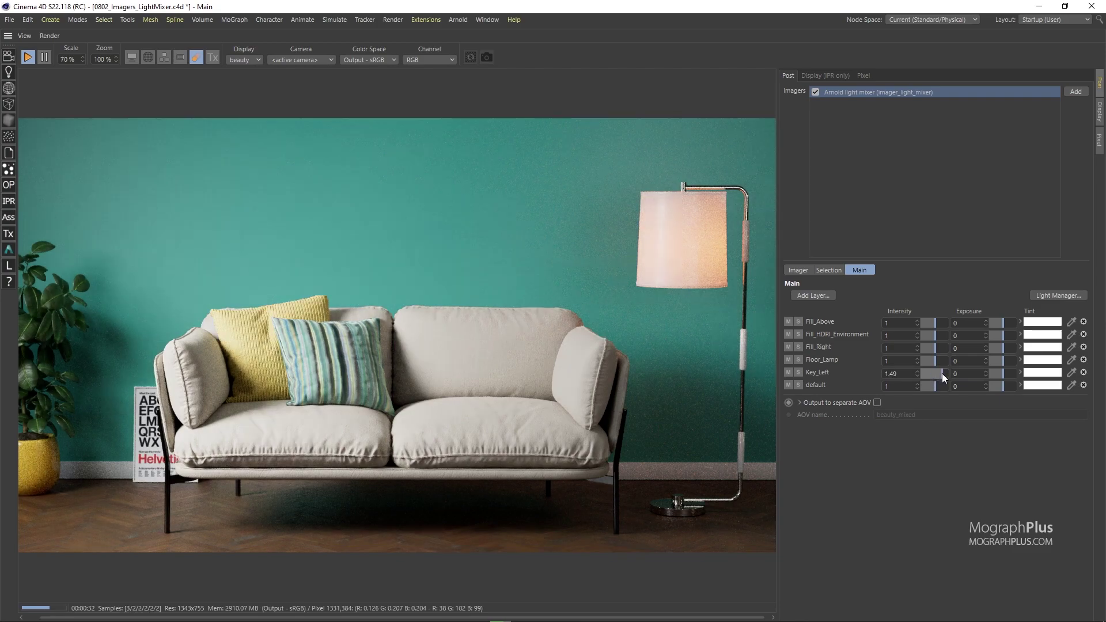
{"action": "left_click_drag", "start_coordinate": [944, 371], "coordinate": [961, 373]}
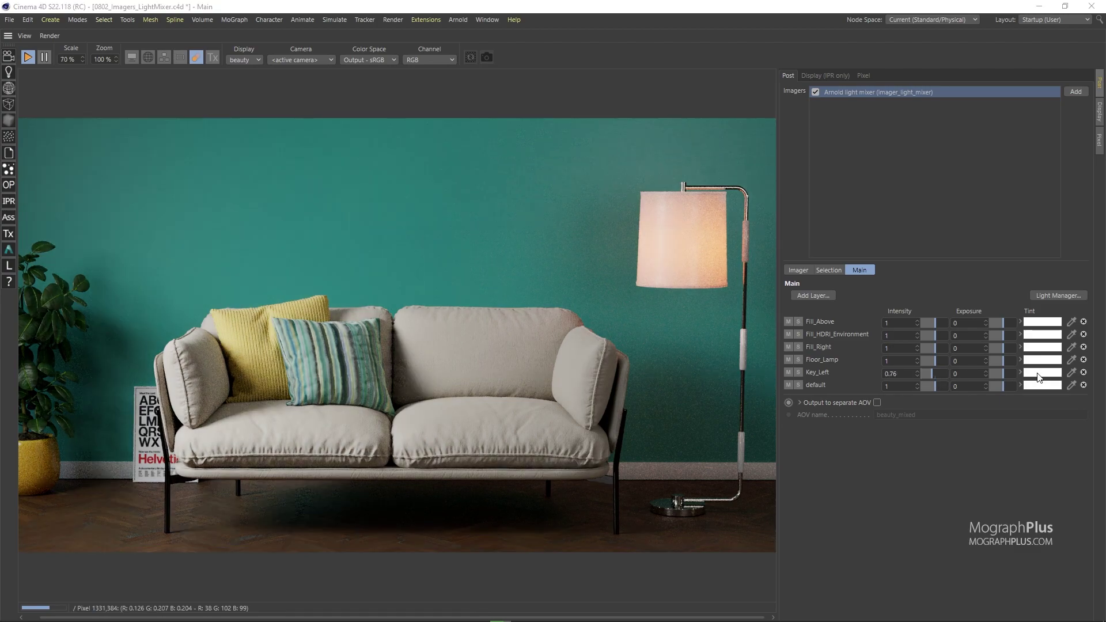
{"action": "left_click", "coordinate": [1042, 372]}
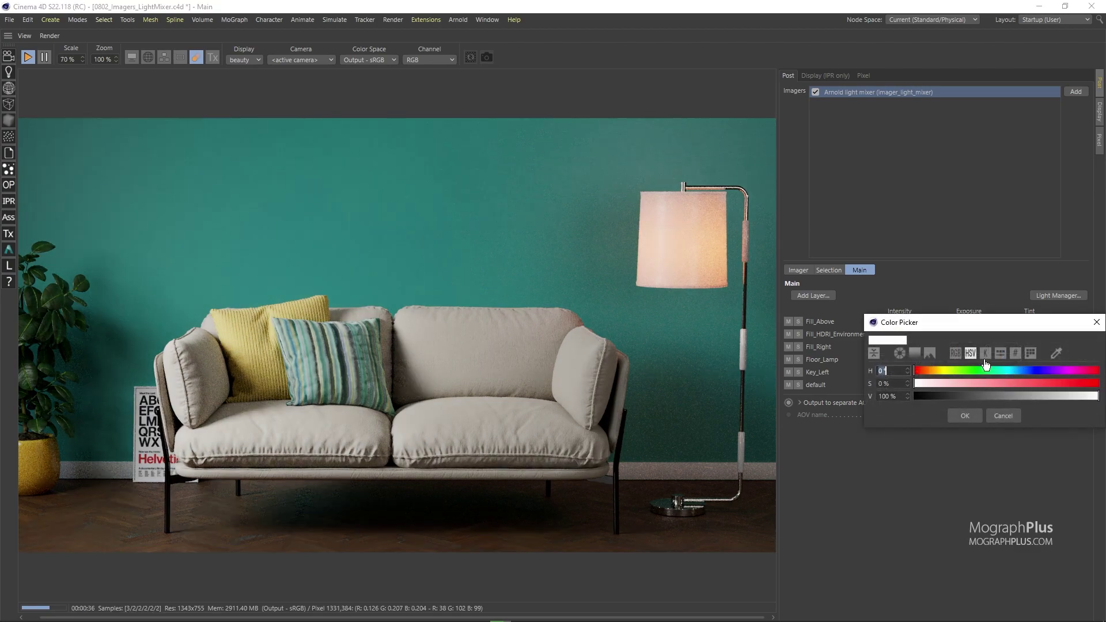
{"action": "left_click_drag", "start_coordinate": [1013, 383], "coordinate": [1041, 382]}
{"action": "left_click", "coordinate": [1070, 396]}
{"action": "left_click", "coordinate": [964, 414]}
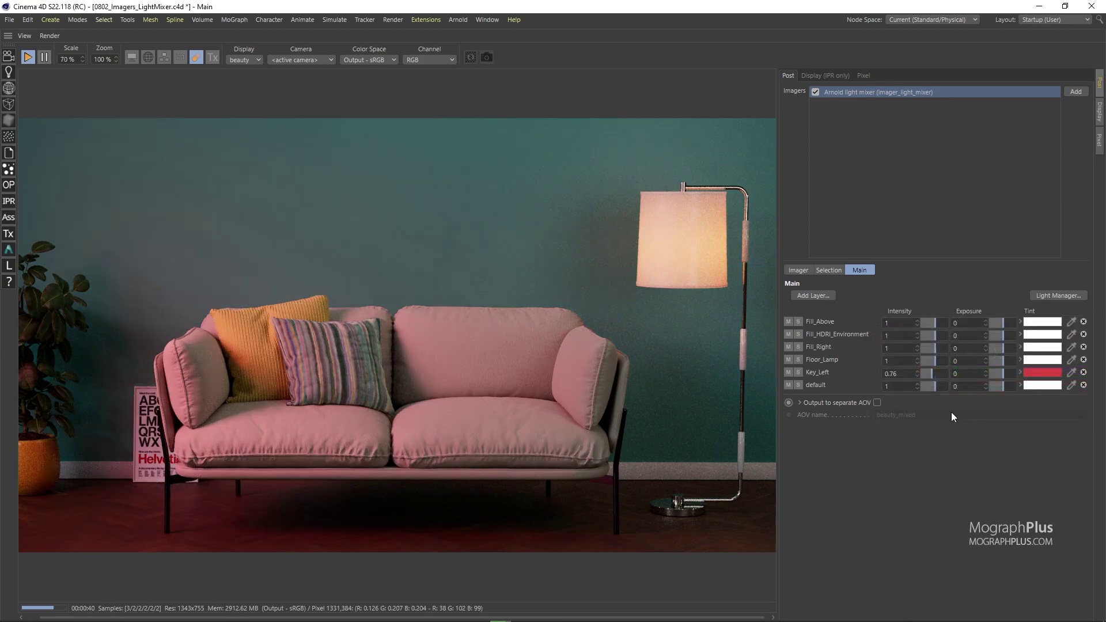
Try a green tint, settle on neutral light grey for Key_Left, then mute the layer.
{"action": "left_click", "coordinate": [1048, 372]}
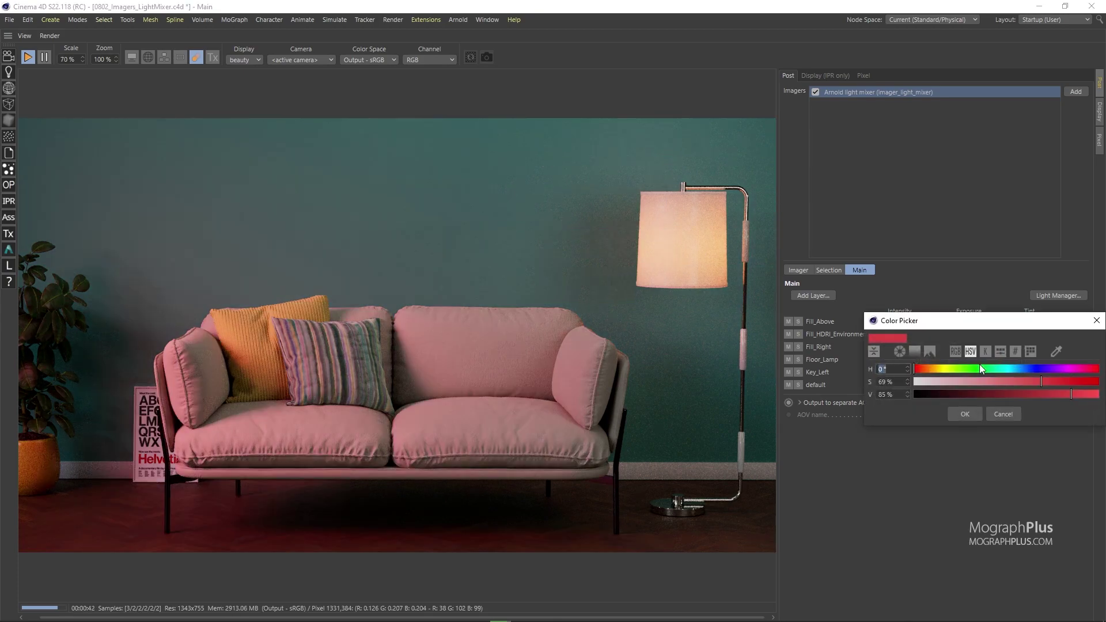
{"action": "left_click", "coordinate": [939, 369]}
{"action": "left_click_drag", "start_coordinate": [938, 369], "coordinate": [980, 369]}
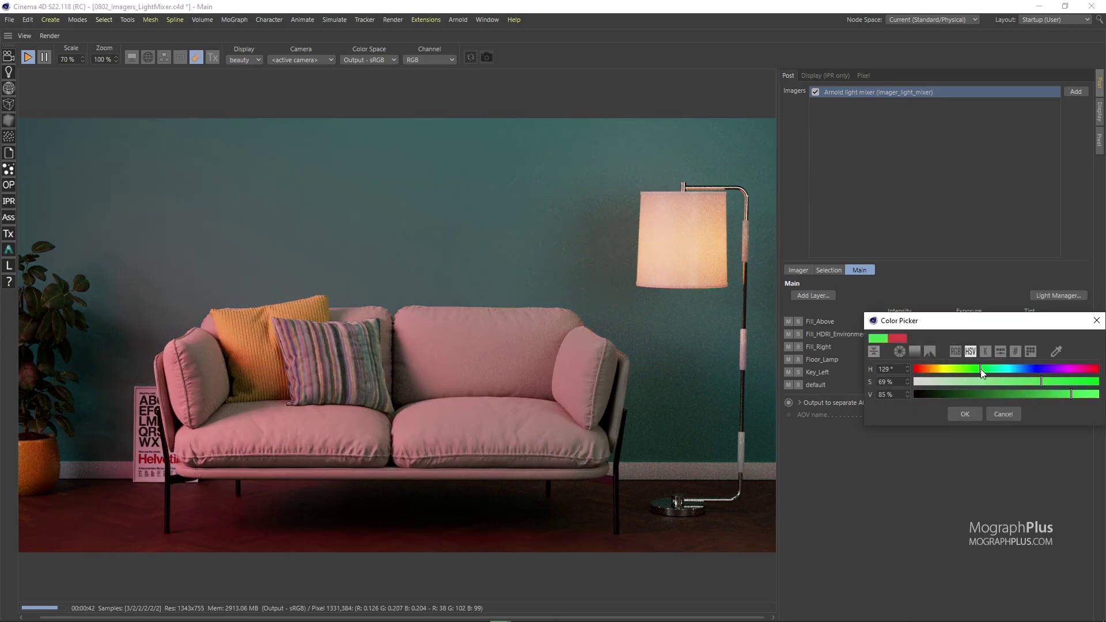
{"action": "left_click", "coordinate": [972, 415]}
{"action": "left_click", "coordinate": [1048, 372]}
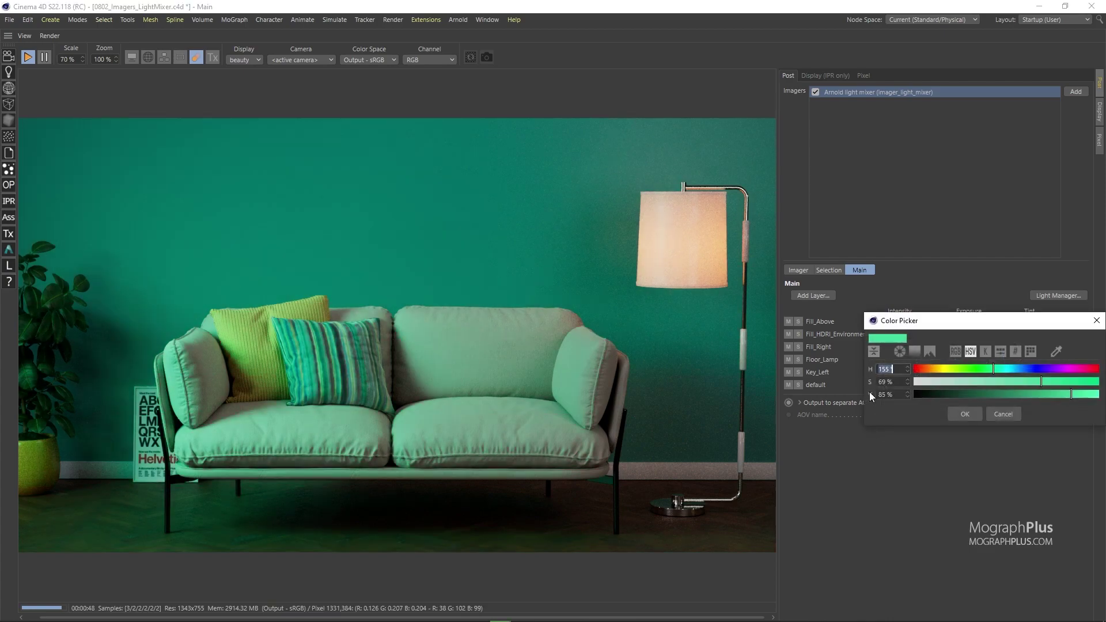
{"action": "left_click", "coordinate": [928, 382]}
{"action": "left_click", "coordinate": [965, 414]}
{"action": "left_click", "coordinate": [788, 373]}
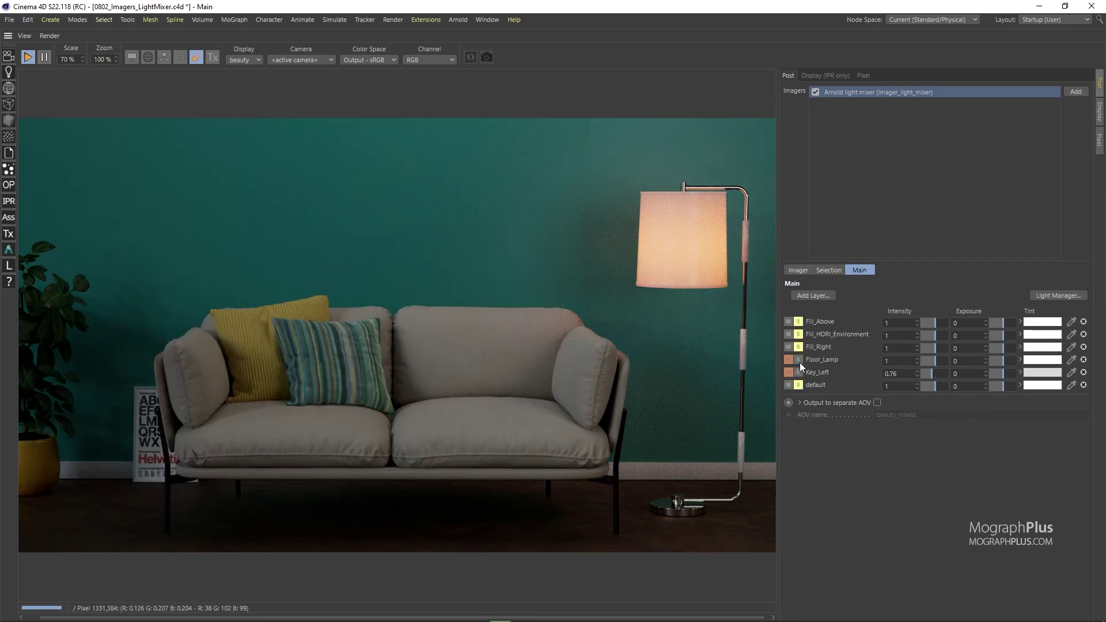
Mute the Floor_Lamp and default layers and raise Fill_Right's intensity to 1.73.
{"action": "left_click", "coordinate": [799, 359]}
{"action": "left_click", "coordinate": [798, 384]}
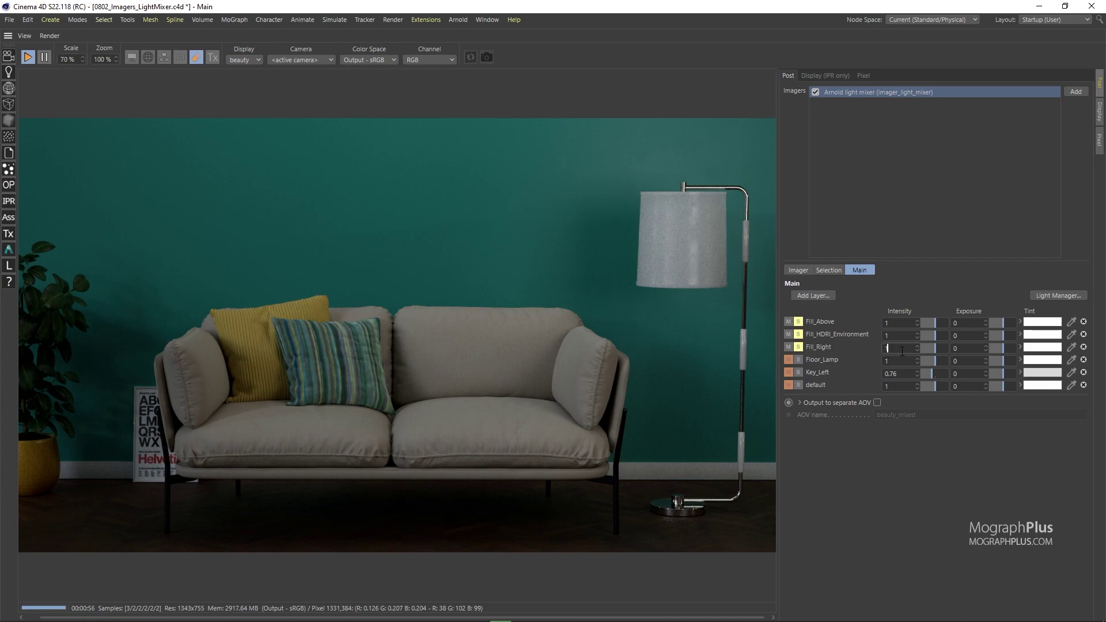
{"action": "left_click_drag", "start_coordinate": [935, 348], "coordinate": [945, 348]}
Set Fill_Right's exposure to 0.5, after first trying 0.11.
{"action": "left_click", "coordinate": [955, 348]}
{"action": "type", "text": ".11"}
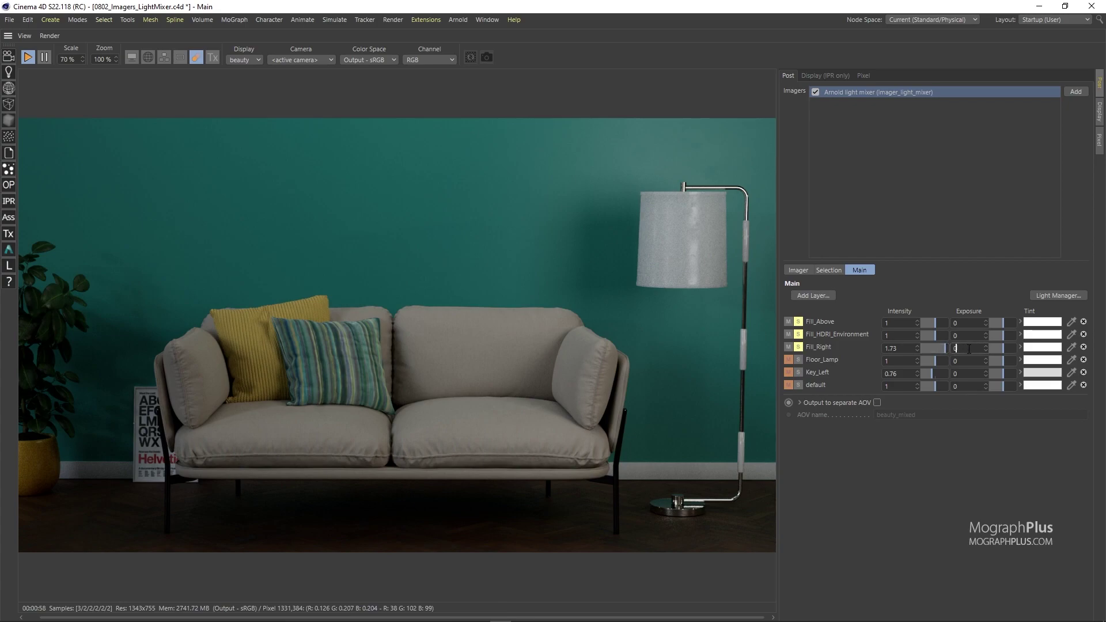
{"action": "key", "text": "Return"}
{"action": "double_click", "coordinate": [969, 349]}
{"action": "type", "text": ".5"}
{"action": "key", "text": "Return"}
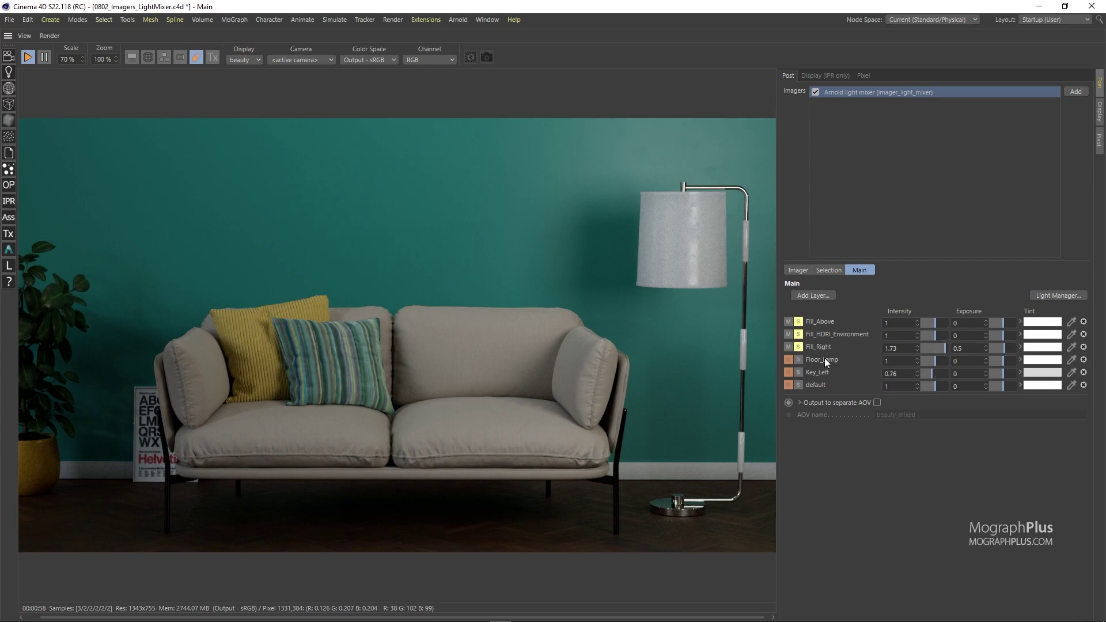
Solo Floor_Lamp, test its intensity at 1.24, then set it back to 1.
{"action": "left_click", "coordinate": [799, 359]}
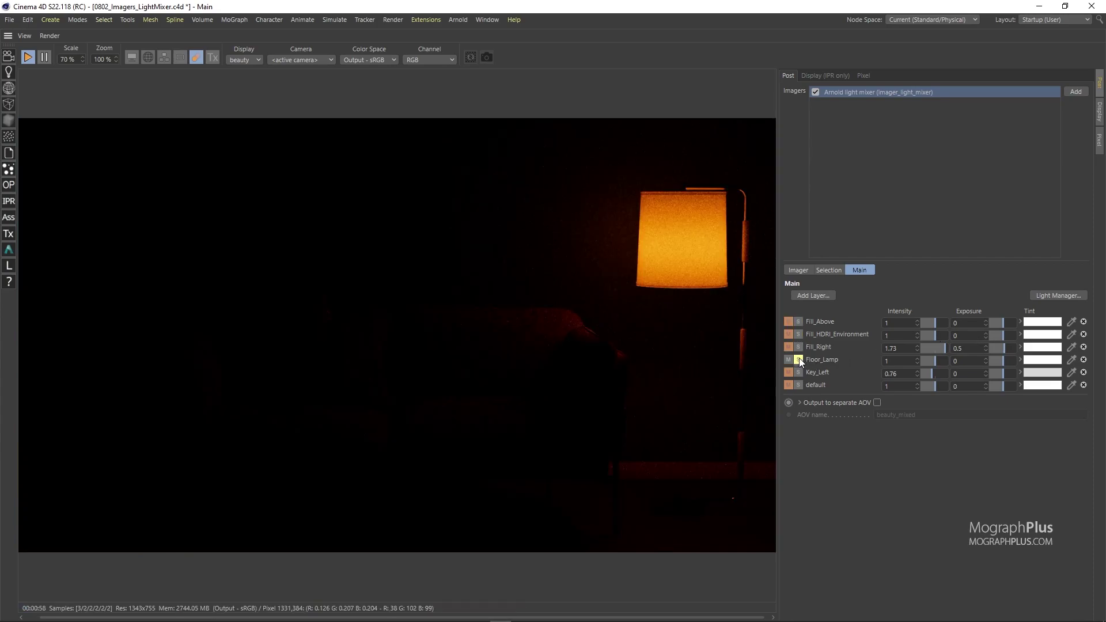
{"action": "left_click", "coordinate": [925, 362]}
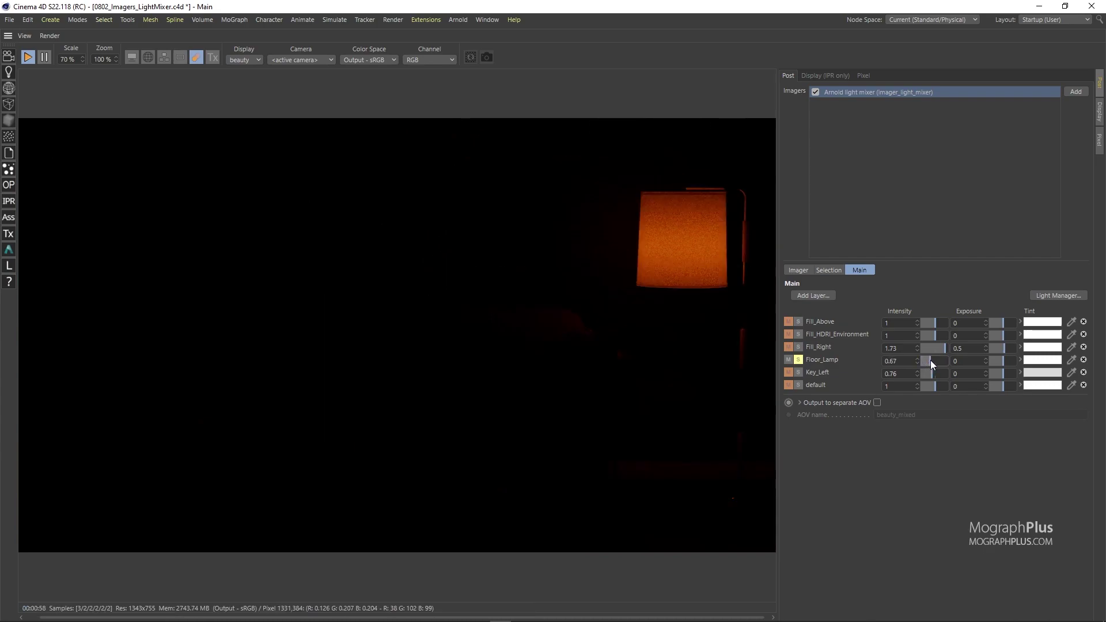
{"action": "left_click_drag", "start_coordinate": [930, 361], "coordinate": [941, 360]}
{"action": "left_click", "coordinate": [906, 362]}
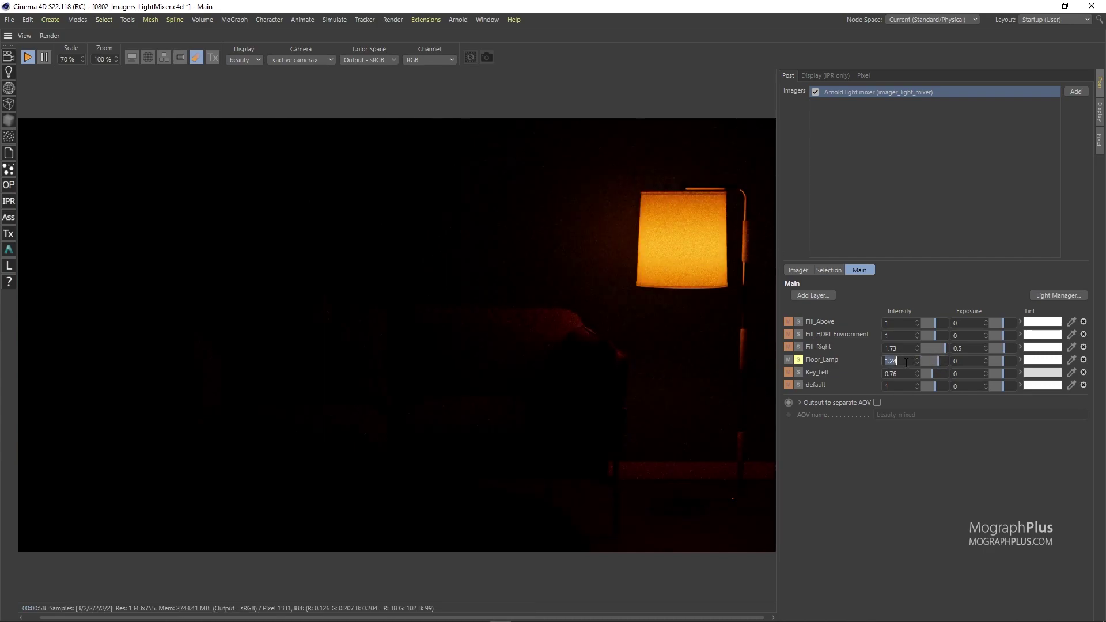
{"action": "type", "text": "1"}
{"action": "key", "text": "Return"}
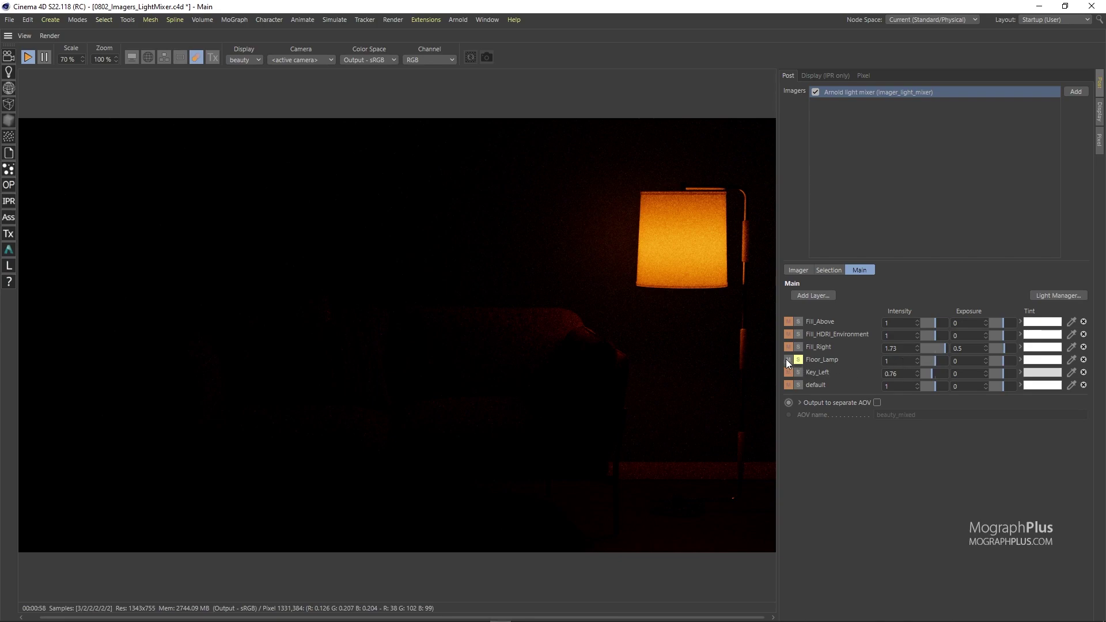
Un-solo Floor_Lamp, solo the default group, then un-solo it so all layers render.
{"action": "left_click", "coordinate": [787, 360]}
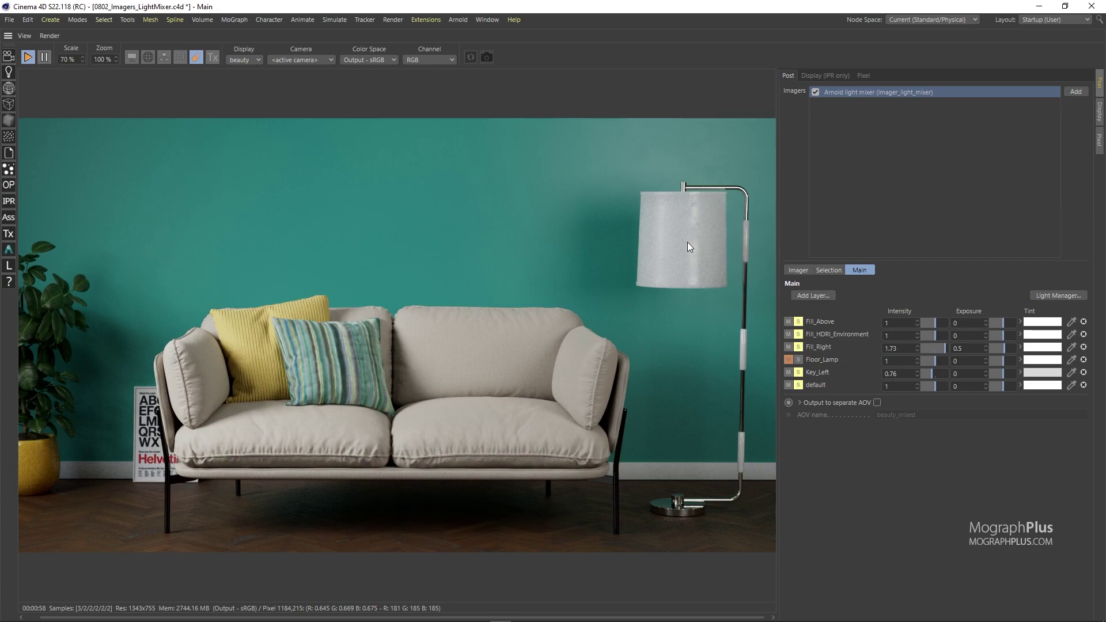
{"action": "left_click", "coordinate": [798, 384]}
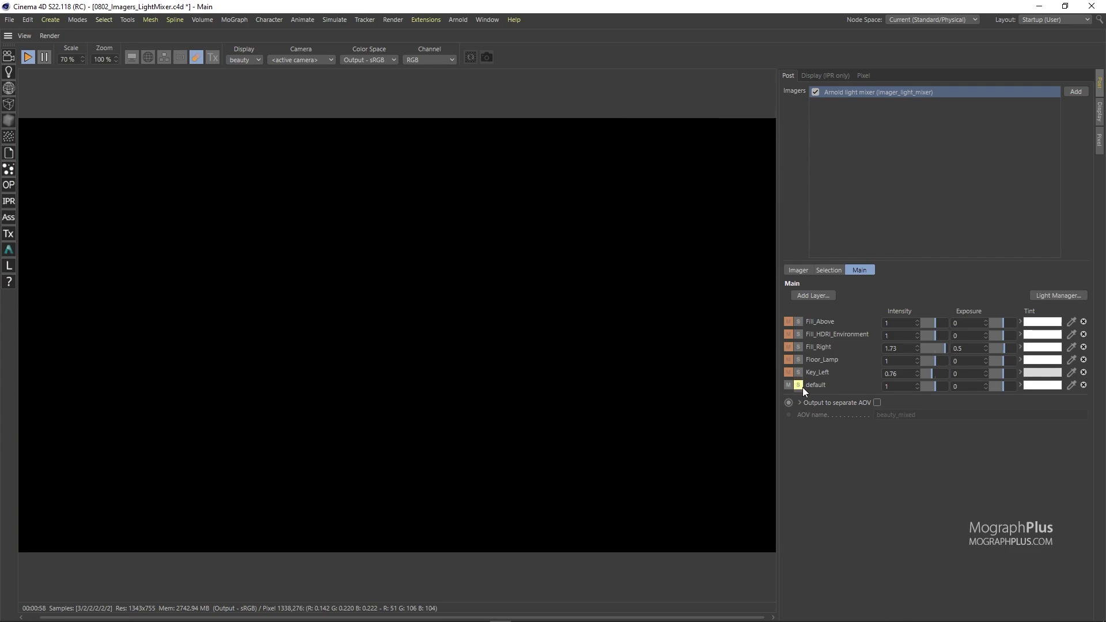
{"action": "left_click", "coordinate": [801, 386]}
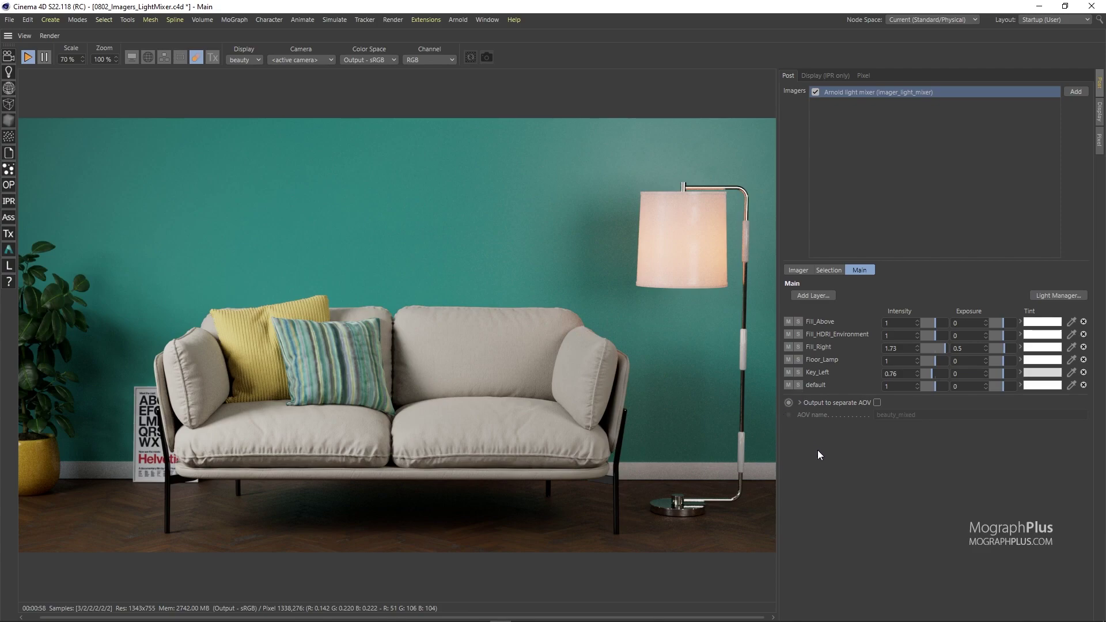
Open and close the Arnold Light Manager, then open and dismiss the Add Layer light list.
{"action": "left_click", "coordinate": [1048, 295]}
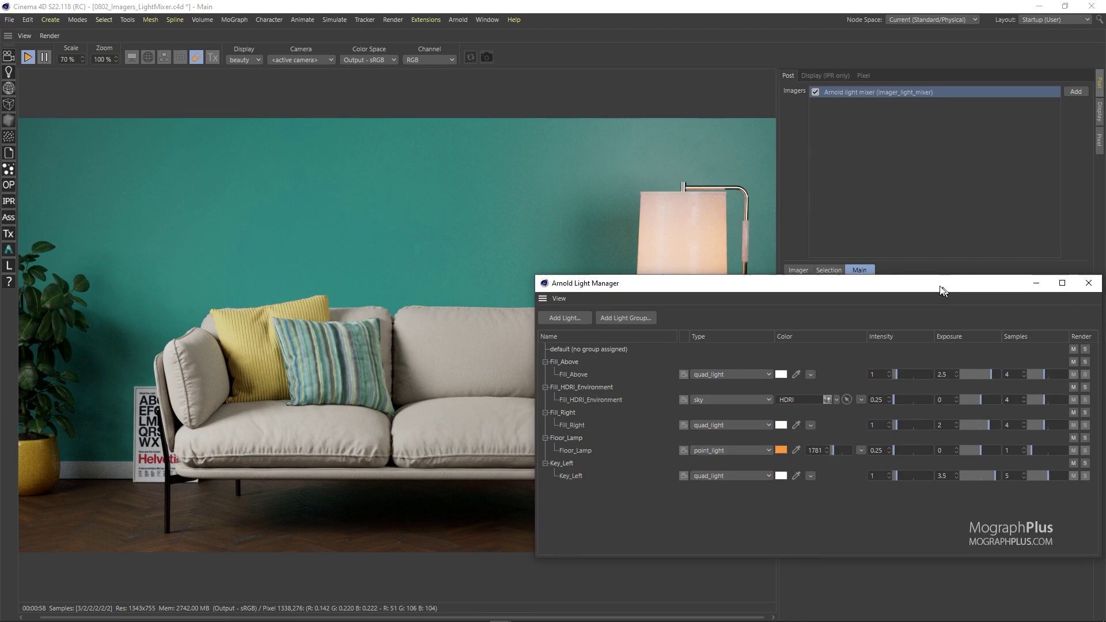
{"action": "left_click_drag", "start_coordinate": [938, 288], "coordinate": [827, 267]}
{"action": "left_click", "coordinate": [973, 262]}
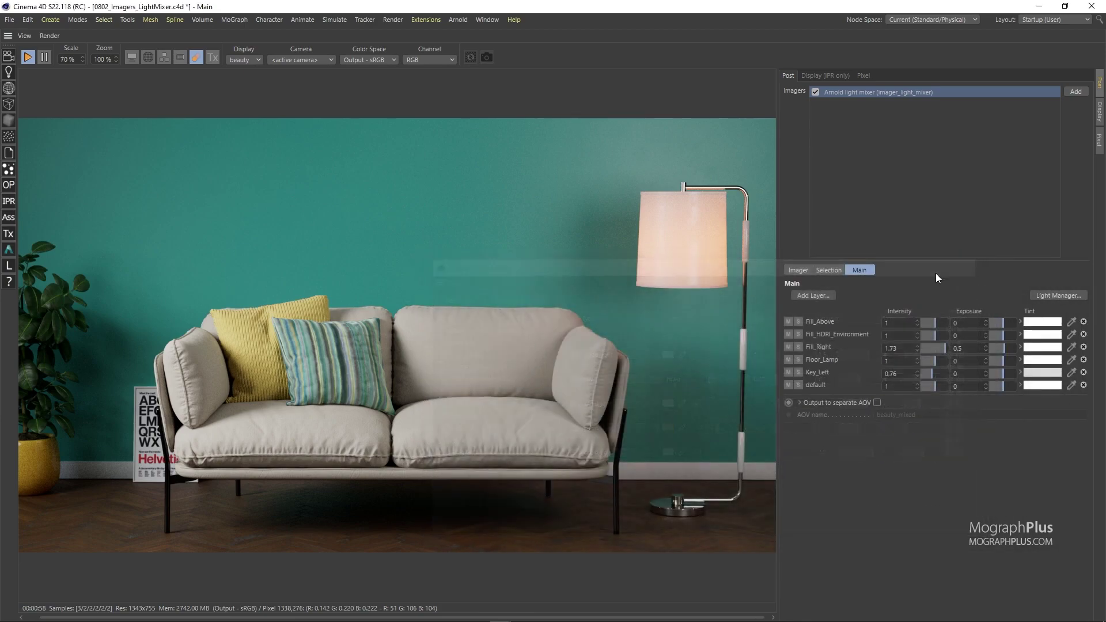
{"action": "left_click", "coordinate": [828, 294]}
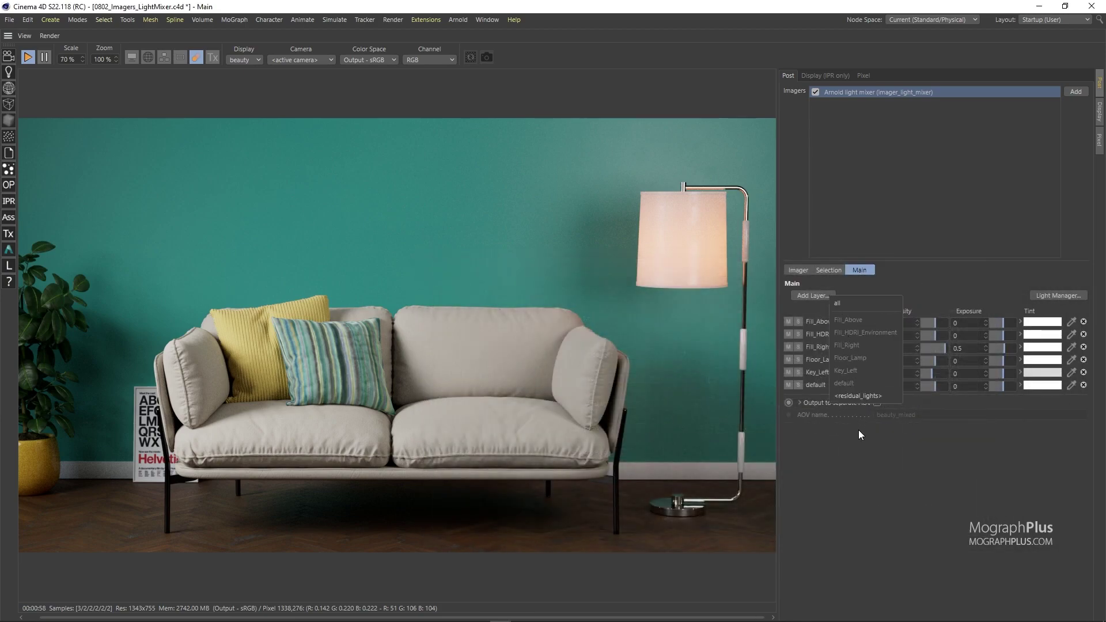
{"action": "left_click", "coordinate": [838, 467]}
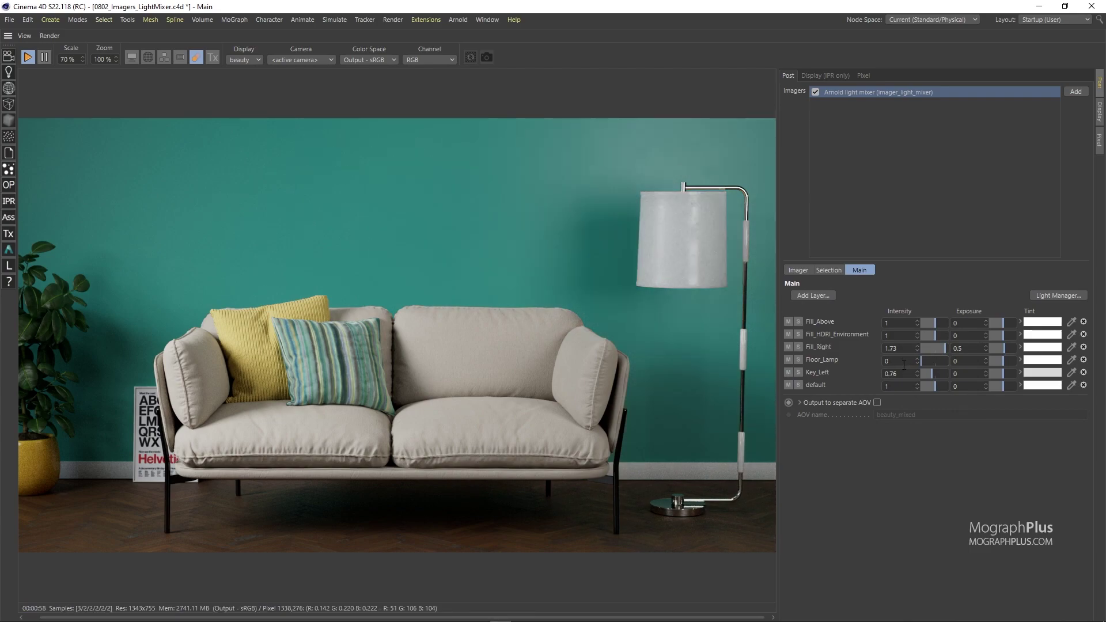
Set Key_Left intensity to 0 and Fill_Right to 2.5, and enable Output to separate AOV.
{"action": "left_click", "coordinate": [925, 374]}
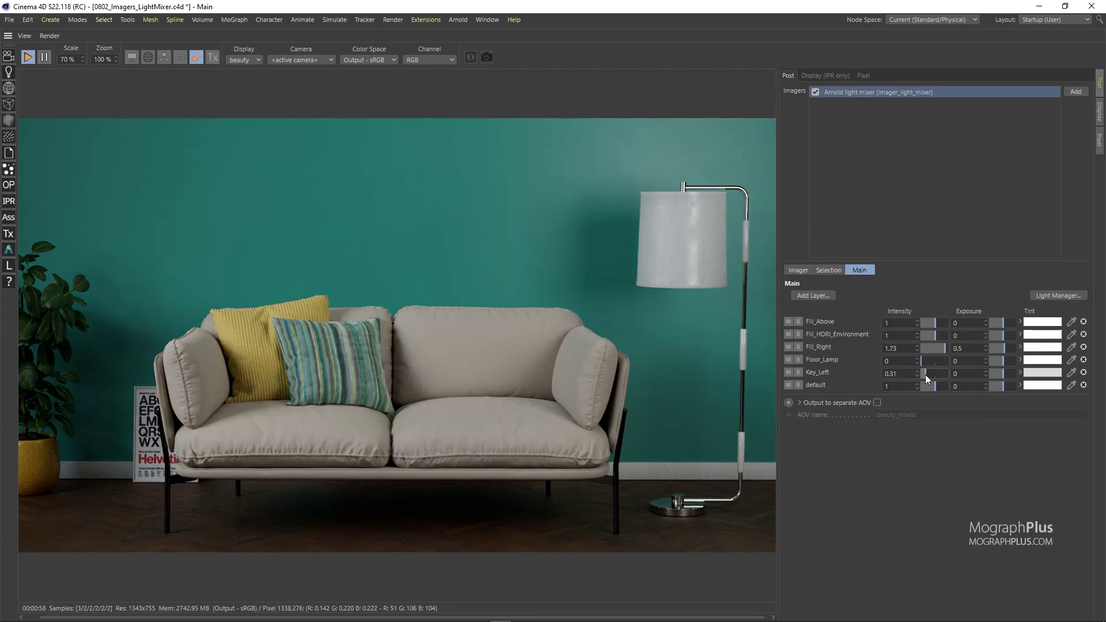
{"action": "left_click_drag", "start_coordinate": [924, 374], "coordinate": [918, 372]}
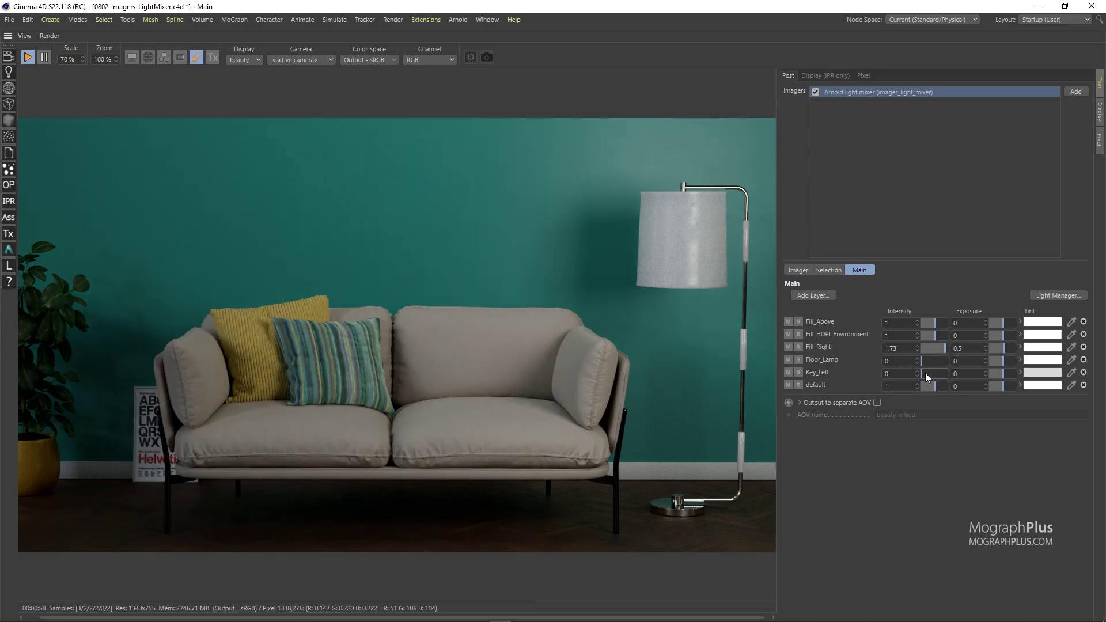
{"action": "double_click", "coordinate": [896, 349]}
{"action": "type", "text": "2.5"}
{"action": "key", "text": "Return"}
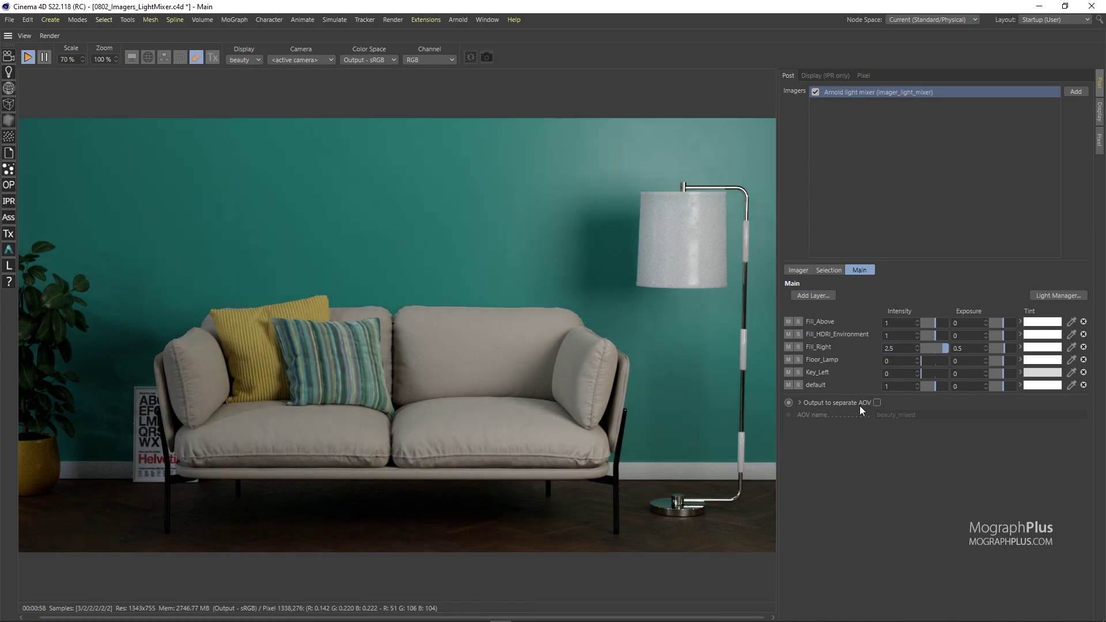
{"action": "left_click", "coordinate": [876, 402]}
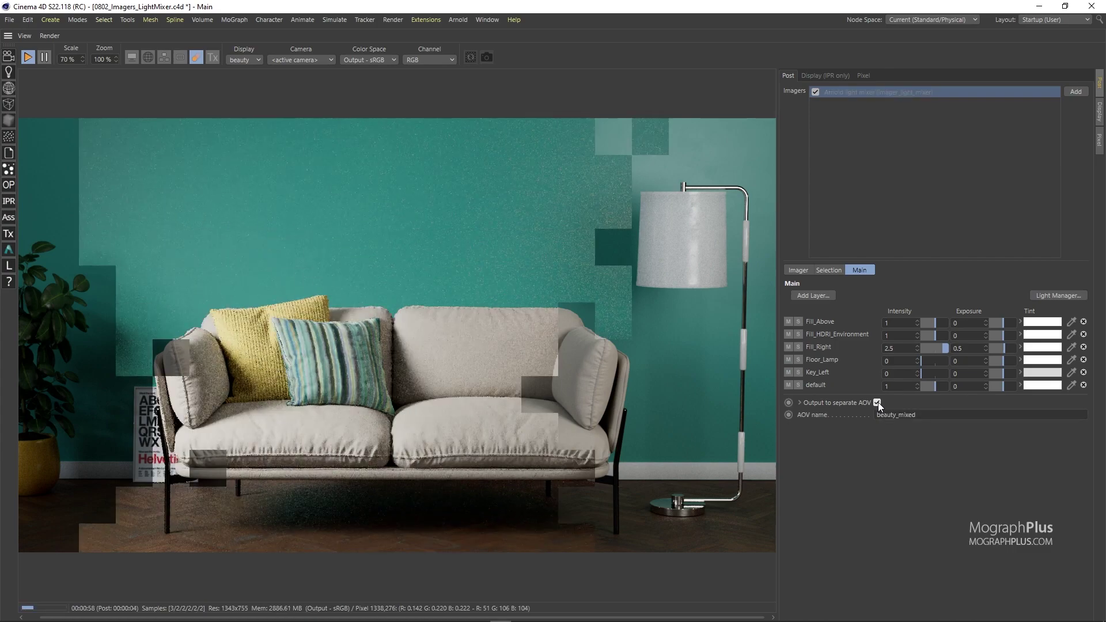
Select the beauty_mixed AOV and display it in the IPR render view.
{"action": "left_click", "coordinate": [921, 414]}
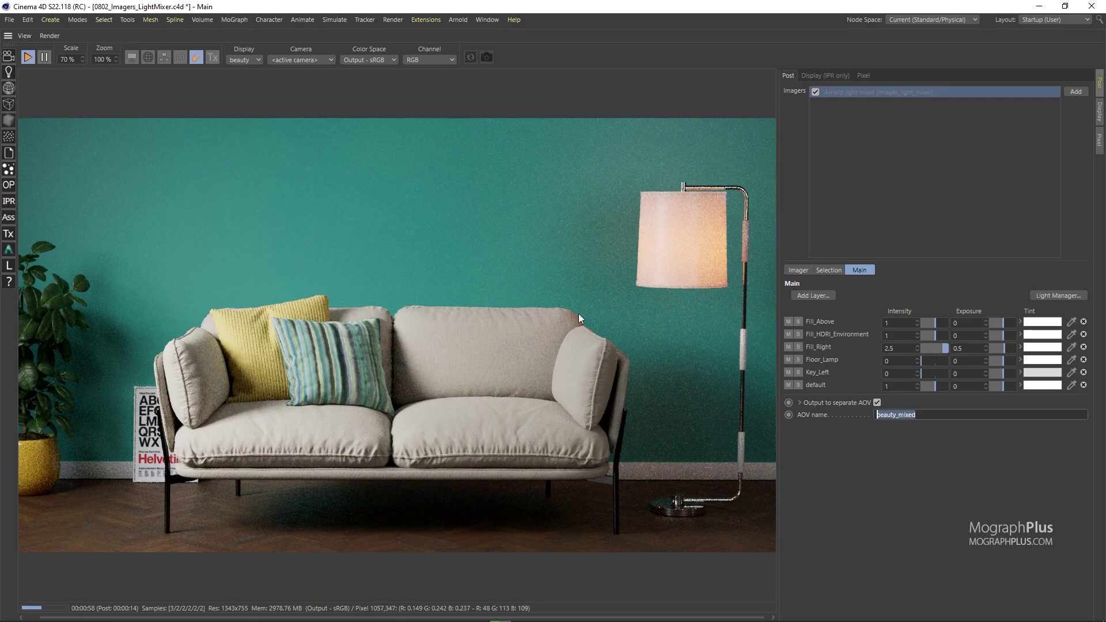
{"action": "left_click", "coordinate": [240, 59]}
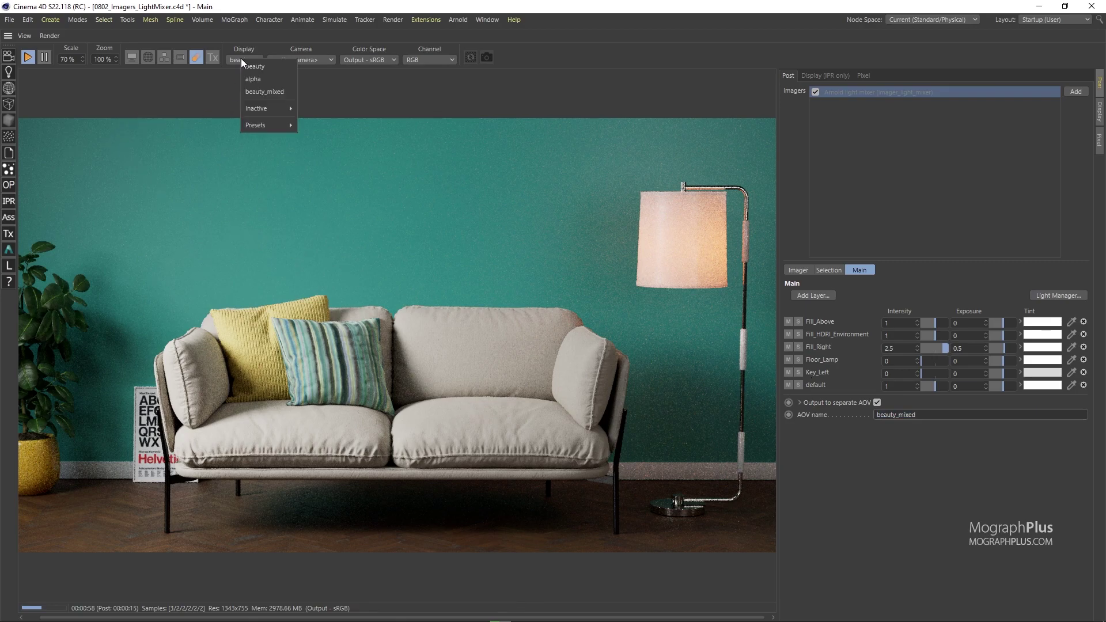
{"action": "left_click", "coordinate": [261, 91]}
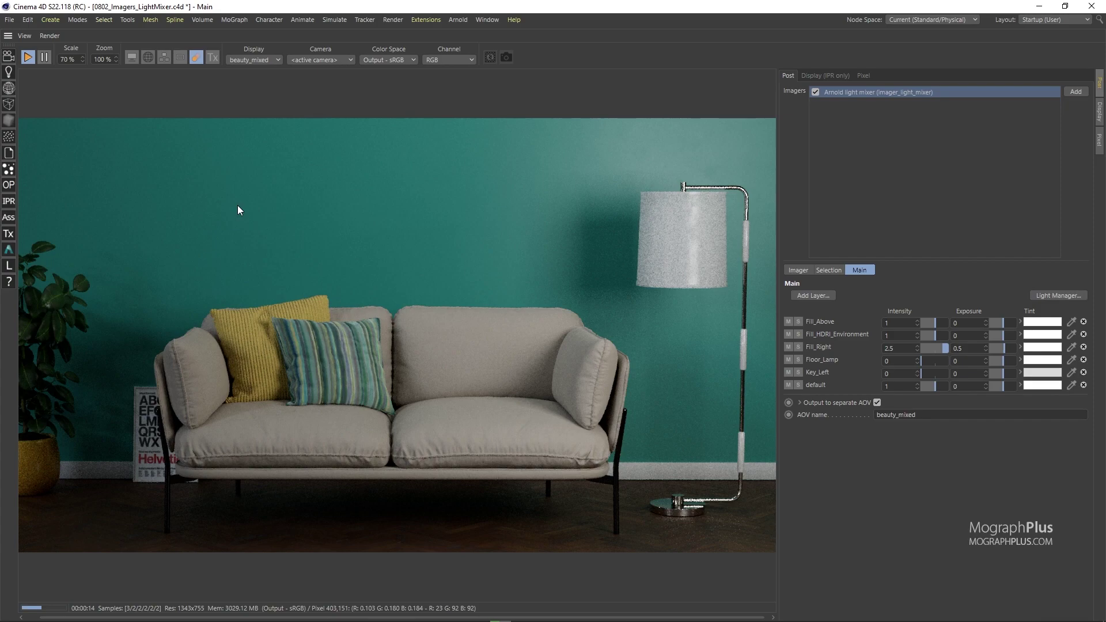
Compare beauty against beauty_mixed twice in the IPR view, finishing on beauty_mixed.
{"action": "left_click", "coordinate": [247, 60]}
{"action": "left_click", "coordinate": [260, 64]}
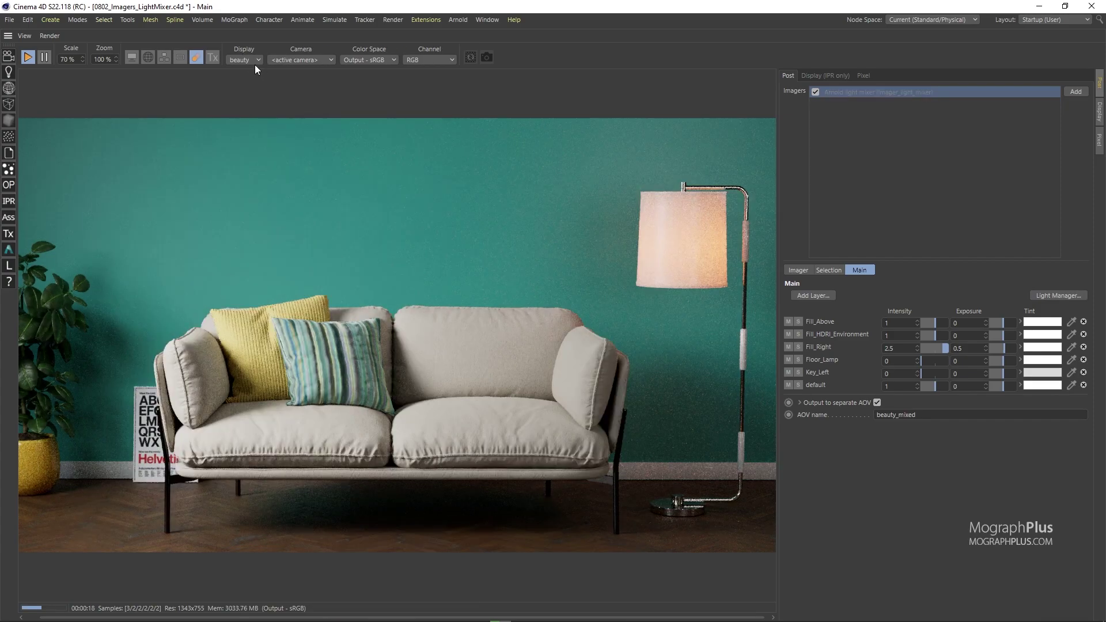
{"action": "left_click", "coordinate": [251, 63]}
{"action": "left_click", "coordinate": [269, 98]}
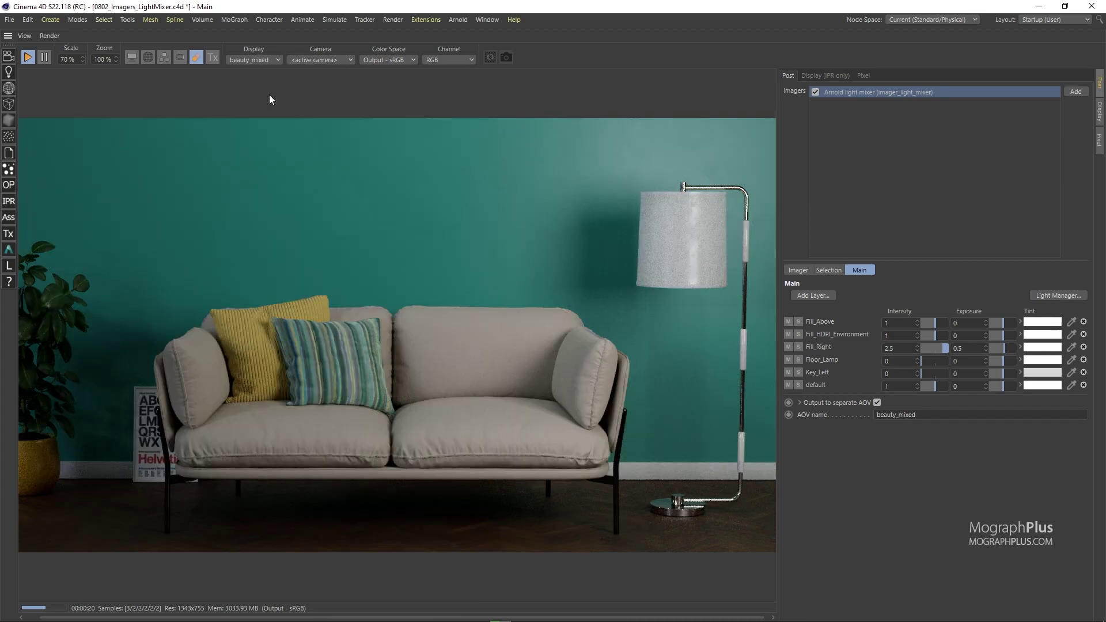
{"action": "left_click", "coordinate": [257, 61]}
{"action": "left_click", "coordinate": [261, 69]}
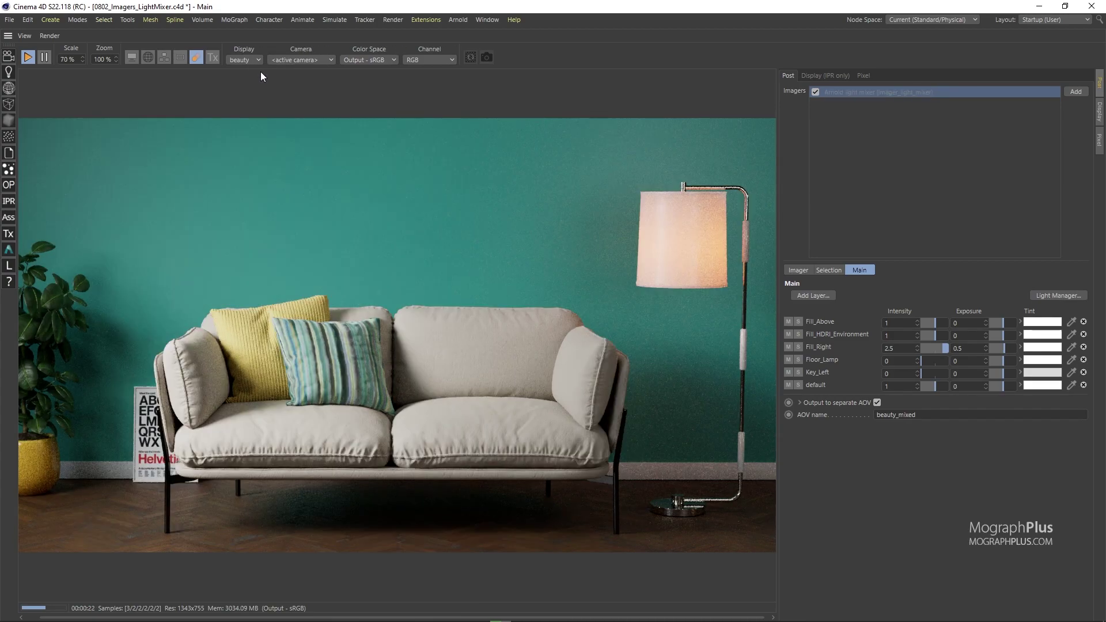
{"action": "left_click", "coordinate": [261, 61]}
{"action": "left_click", "coordinate": [269, 94]}
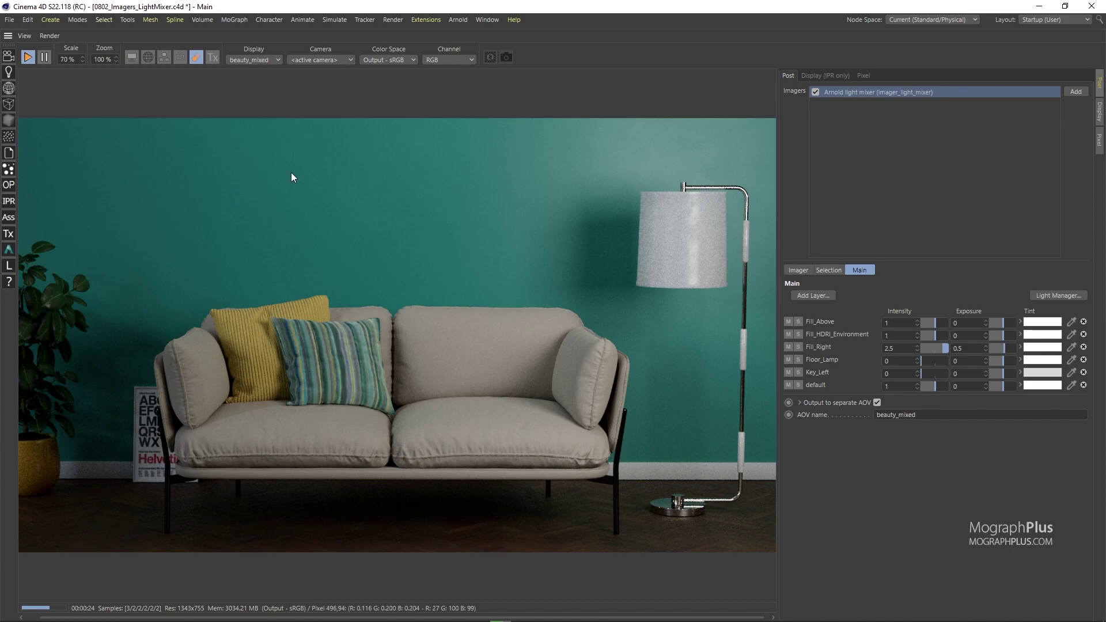
Restore the full Cinema 4D interface layout from the maximized IPR view.
{"action": "key", "text": "ctrl+Tab"}
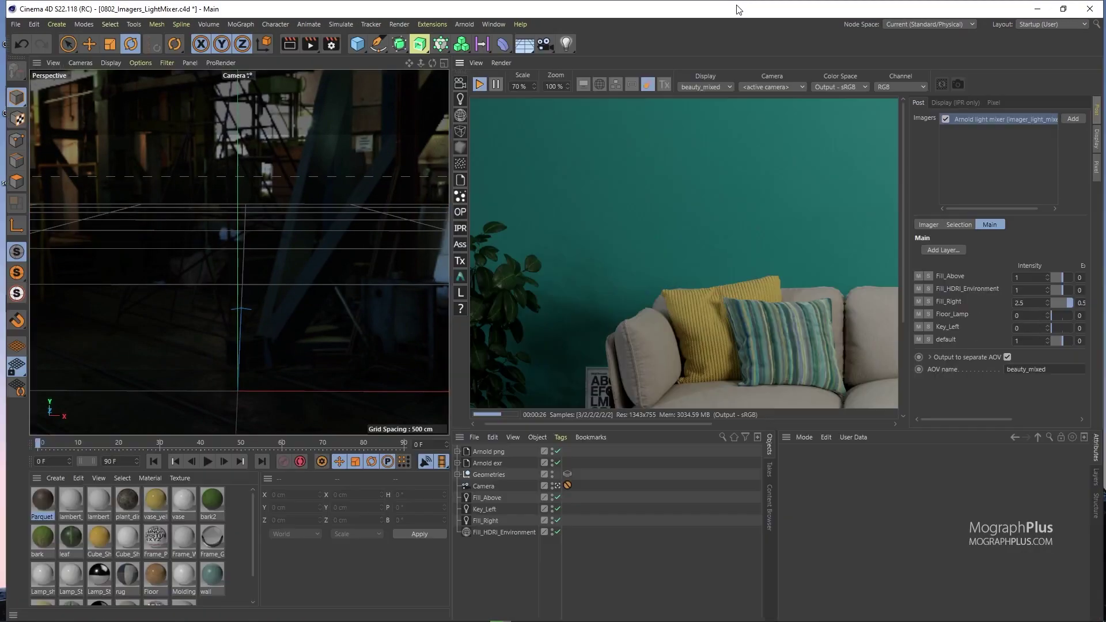
{"action": "double_click", "coordinate": [738, 9]}
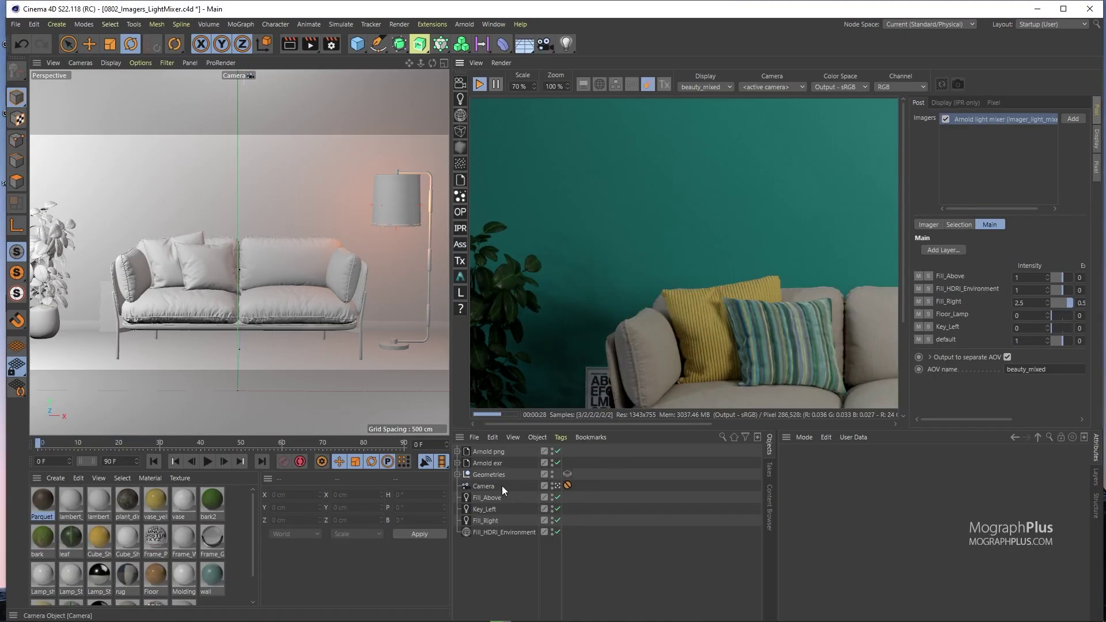
{"action": "double_click", "coordinate": [566, 9]}
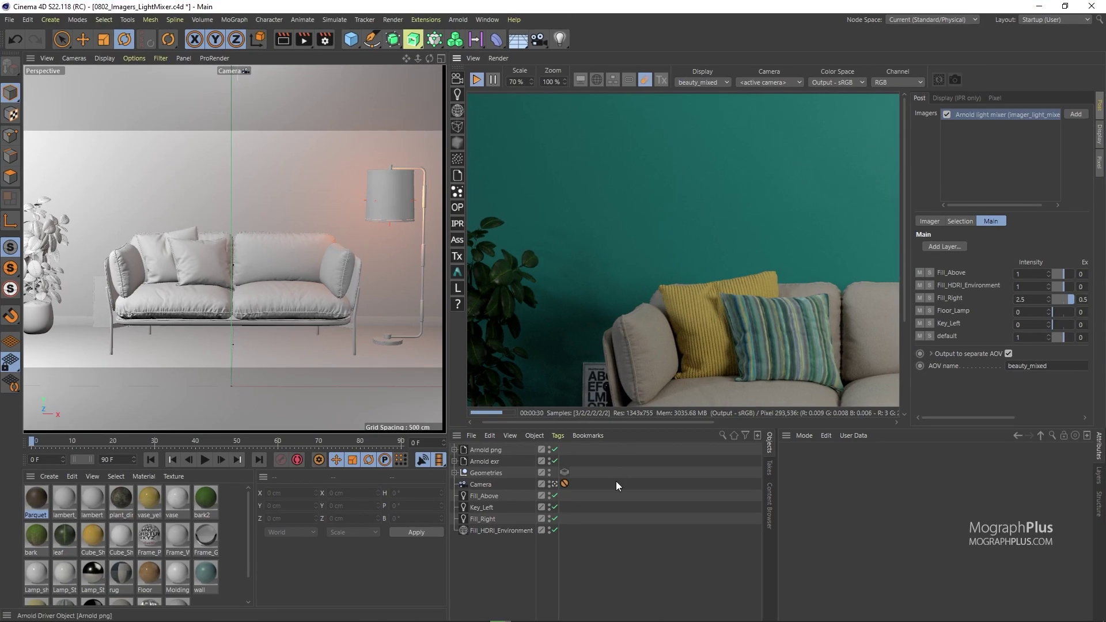
Check the Arnold exr driver's output formats, then view the Arnold png driver's settings.
{"action": "left_click", "coordinate": [489, 460]}
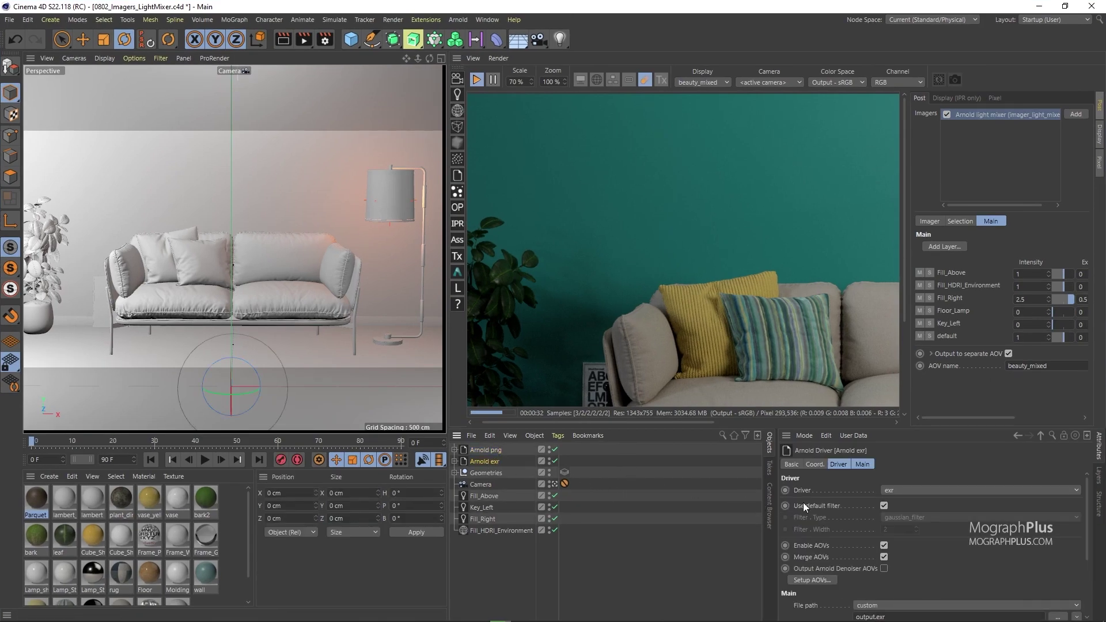
{"action": "left_click", "coordinate": [925, 490]}
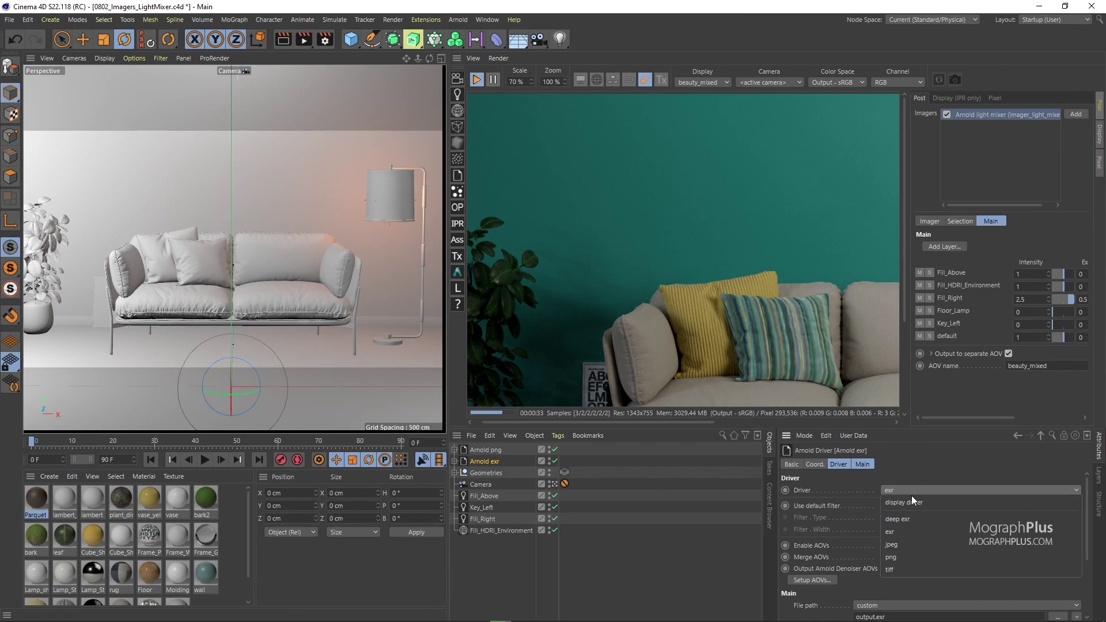
{"action": "left_click", "coordinate": [485, 449]}
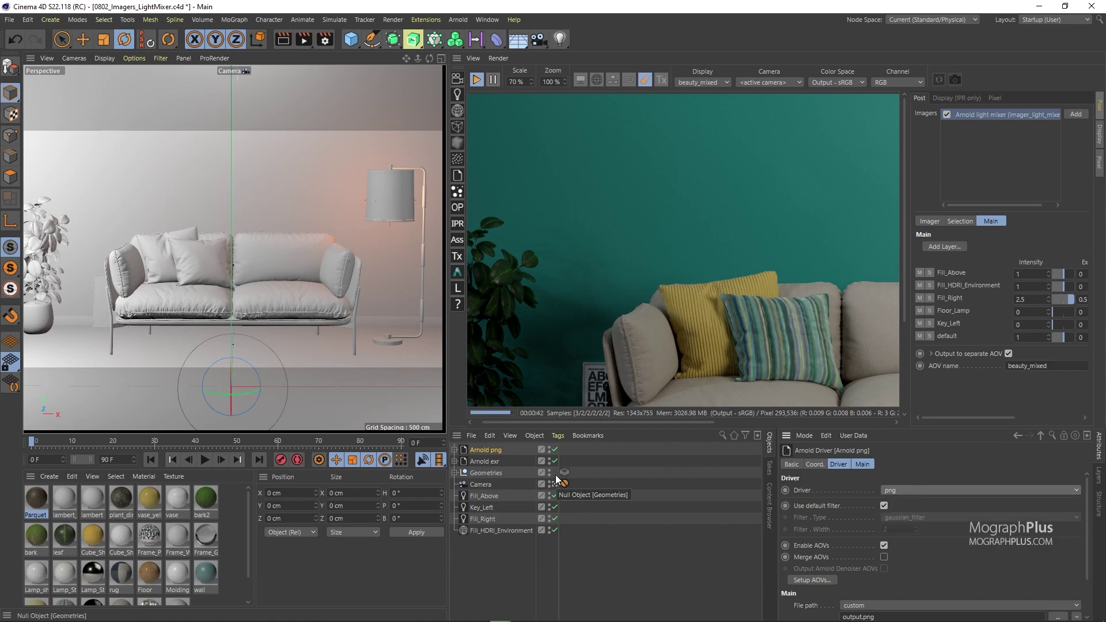
{"action": "scroll", "coordinate": [672, 317], "scroll_direction": "down", "scroll_amount": 3}
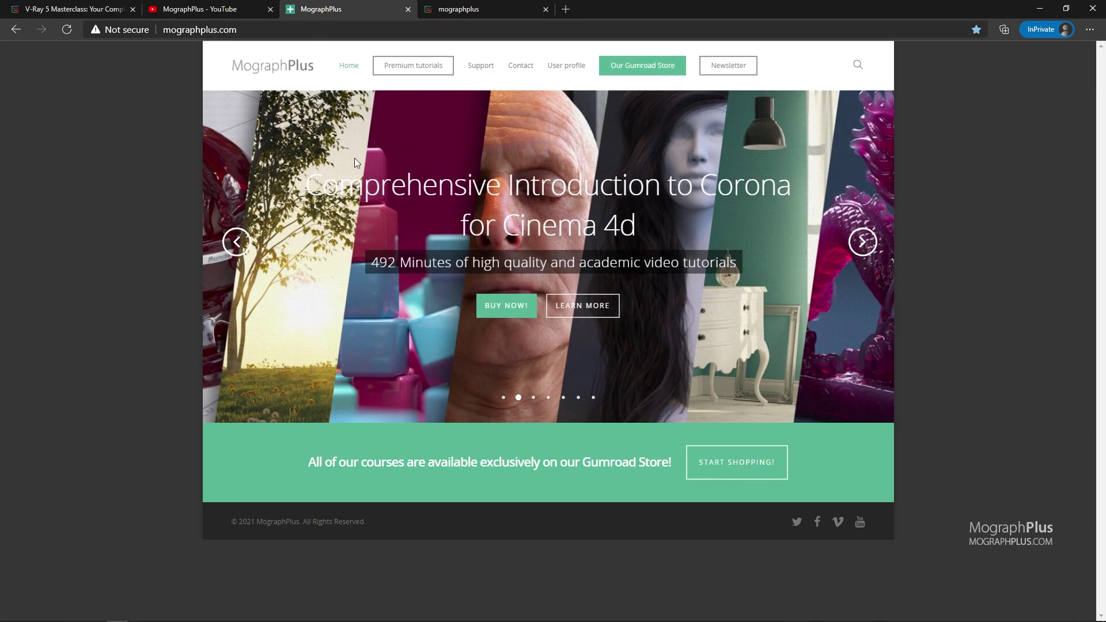
Step the MographPlus carousel back, then browse the mographplus Gumroad store's course listings.
{"action": "left_click", "coordinate": [236, 248]}
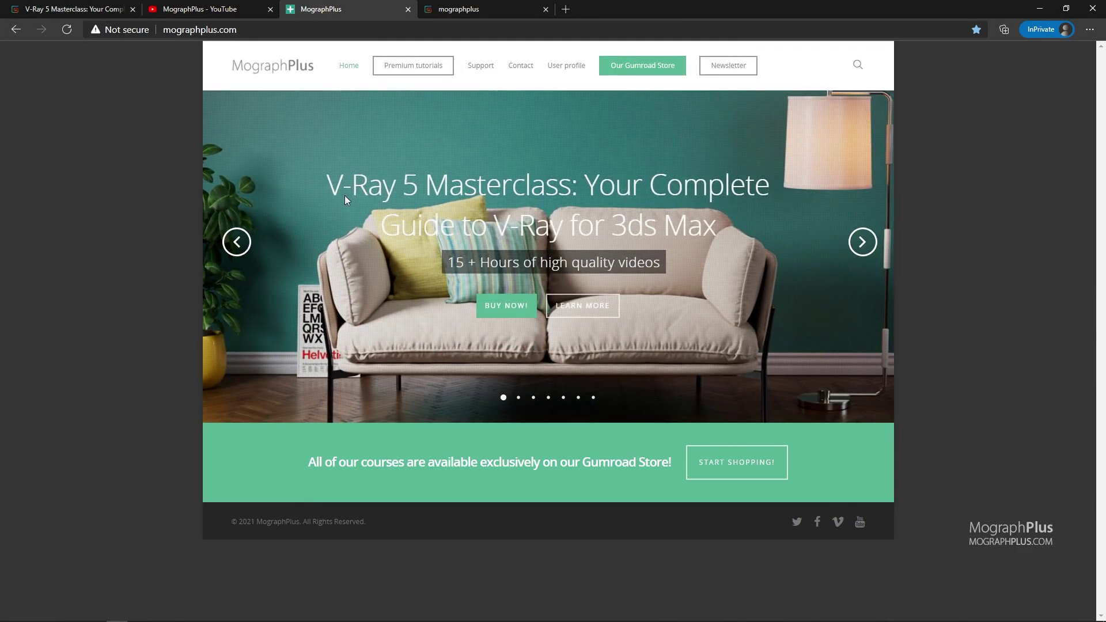
{"action": "left_click", "coordinate": [478, 8]}
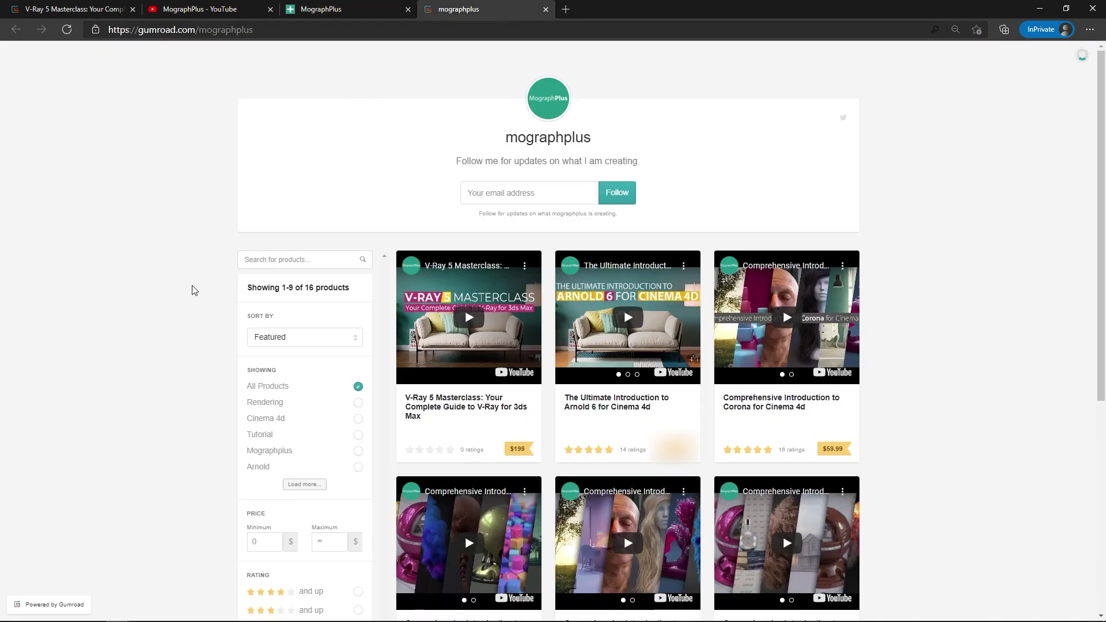
{"action": "scroll", "coordinate": [193, 291], "scroll_direction": "down", "scroll_amount": 3}
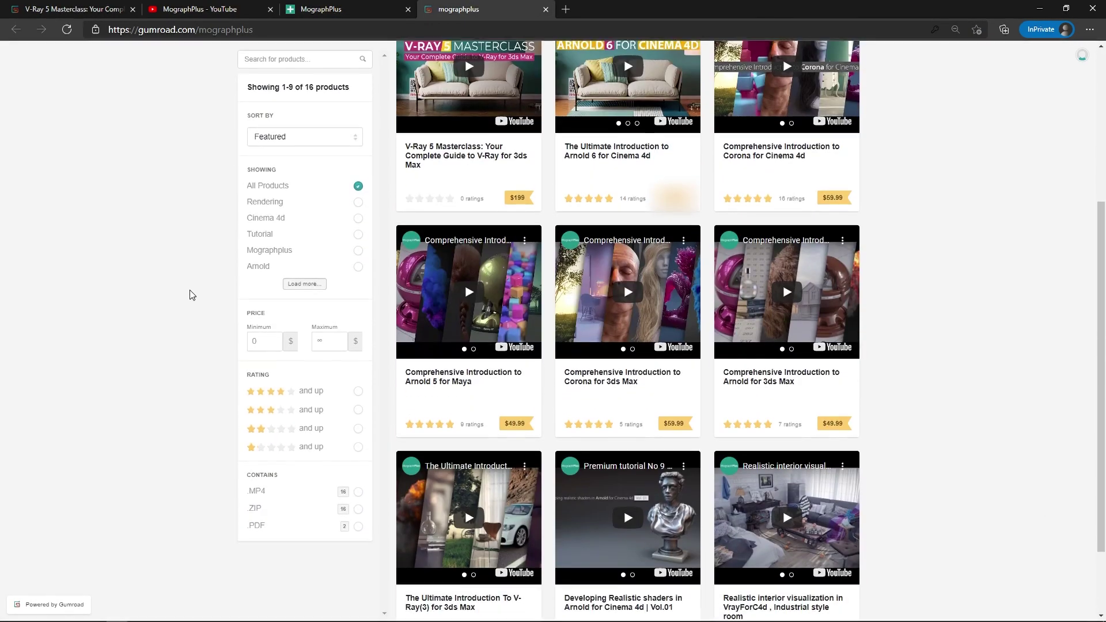